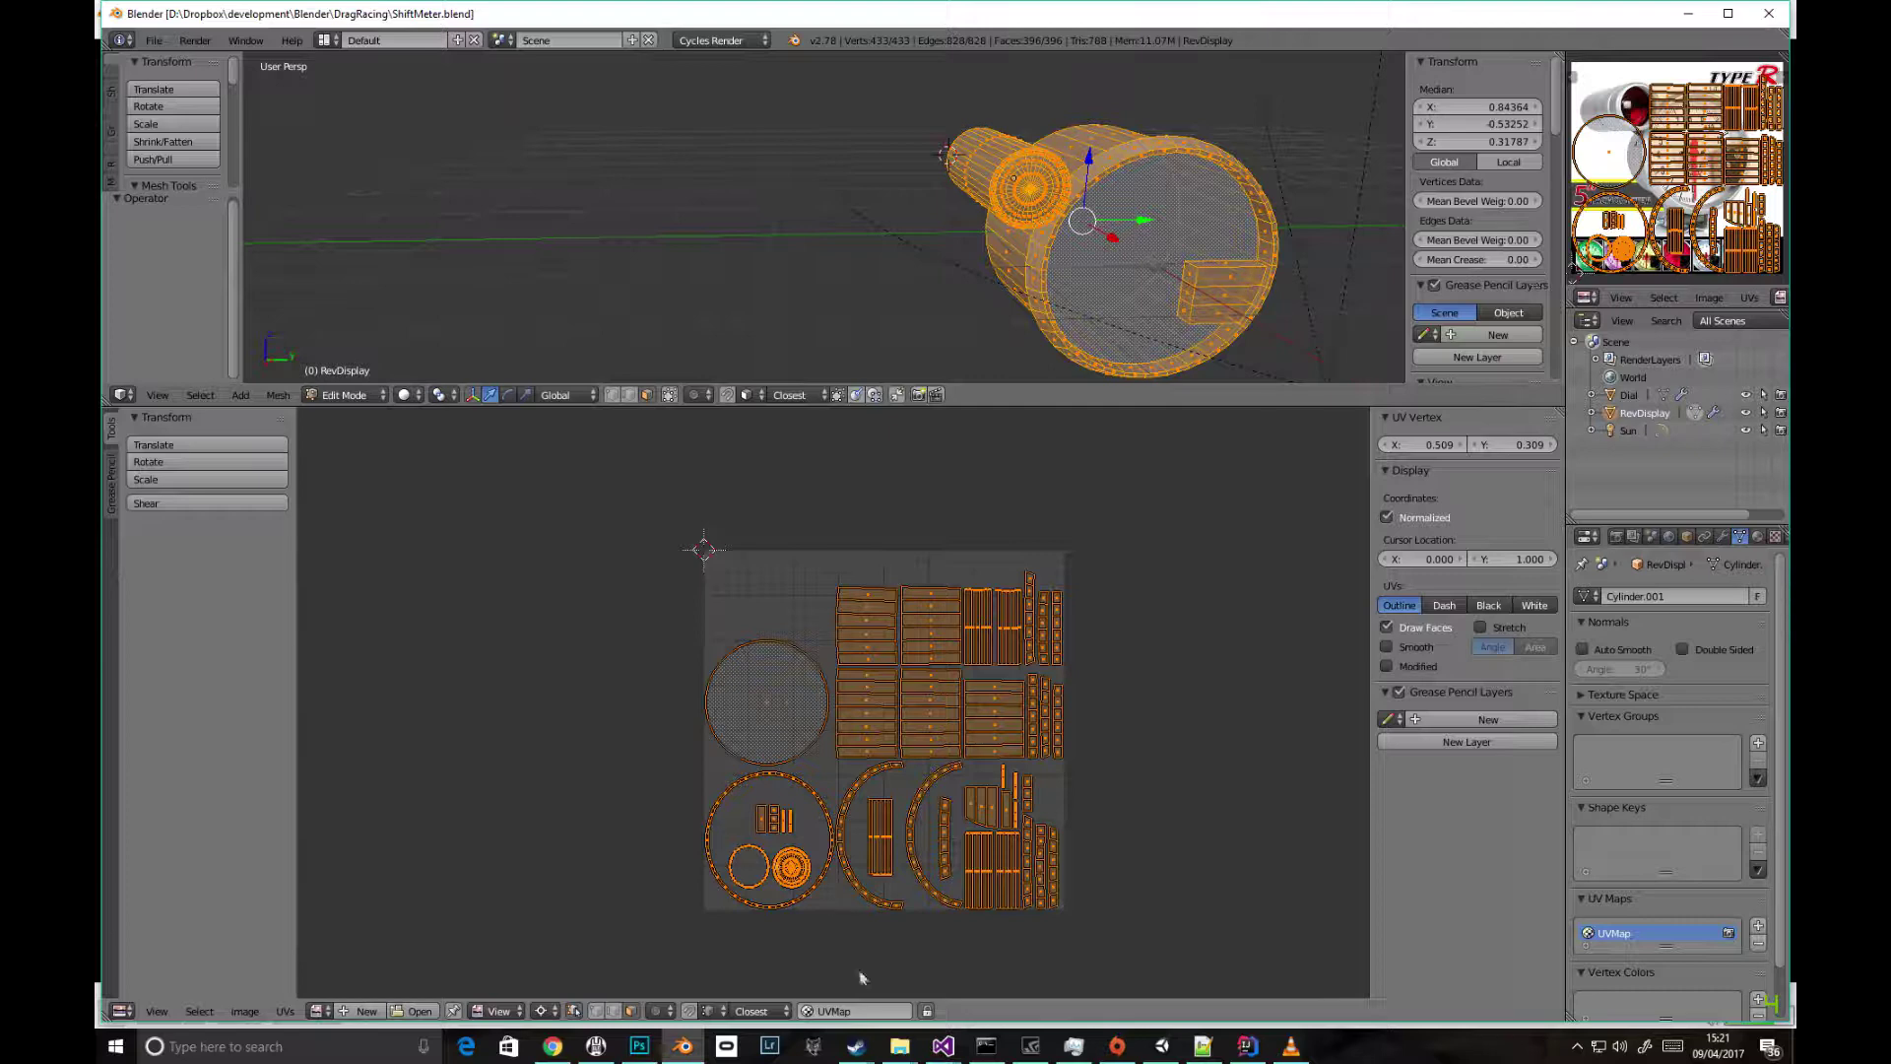
Switch to Photoshop and place a horizontal and a vertical guide through the centre of the New MultiUV Texture image
{"action": "left_click", "coordinate": [650, 1048]}
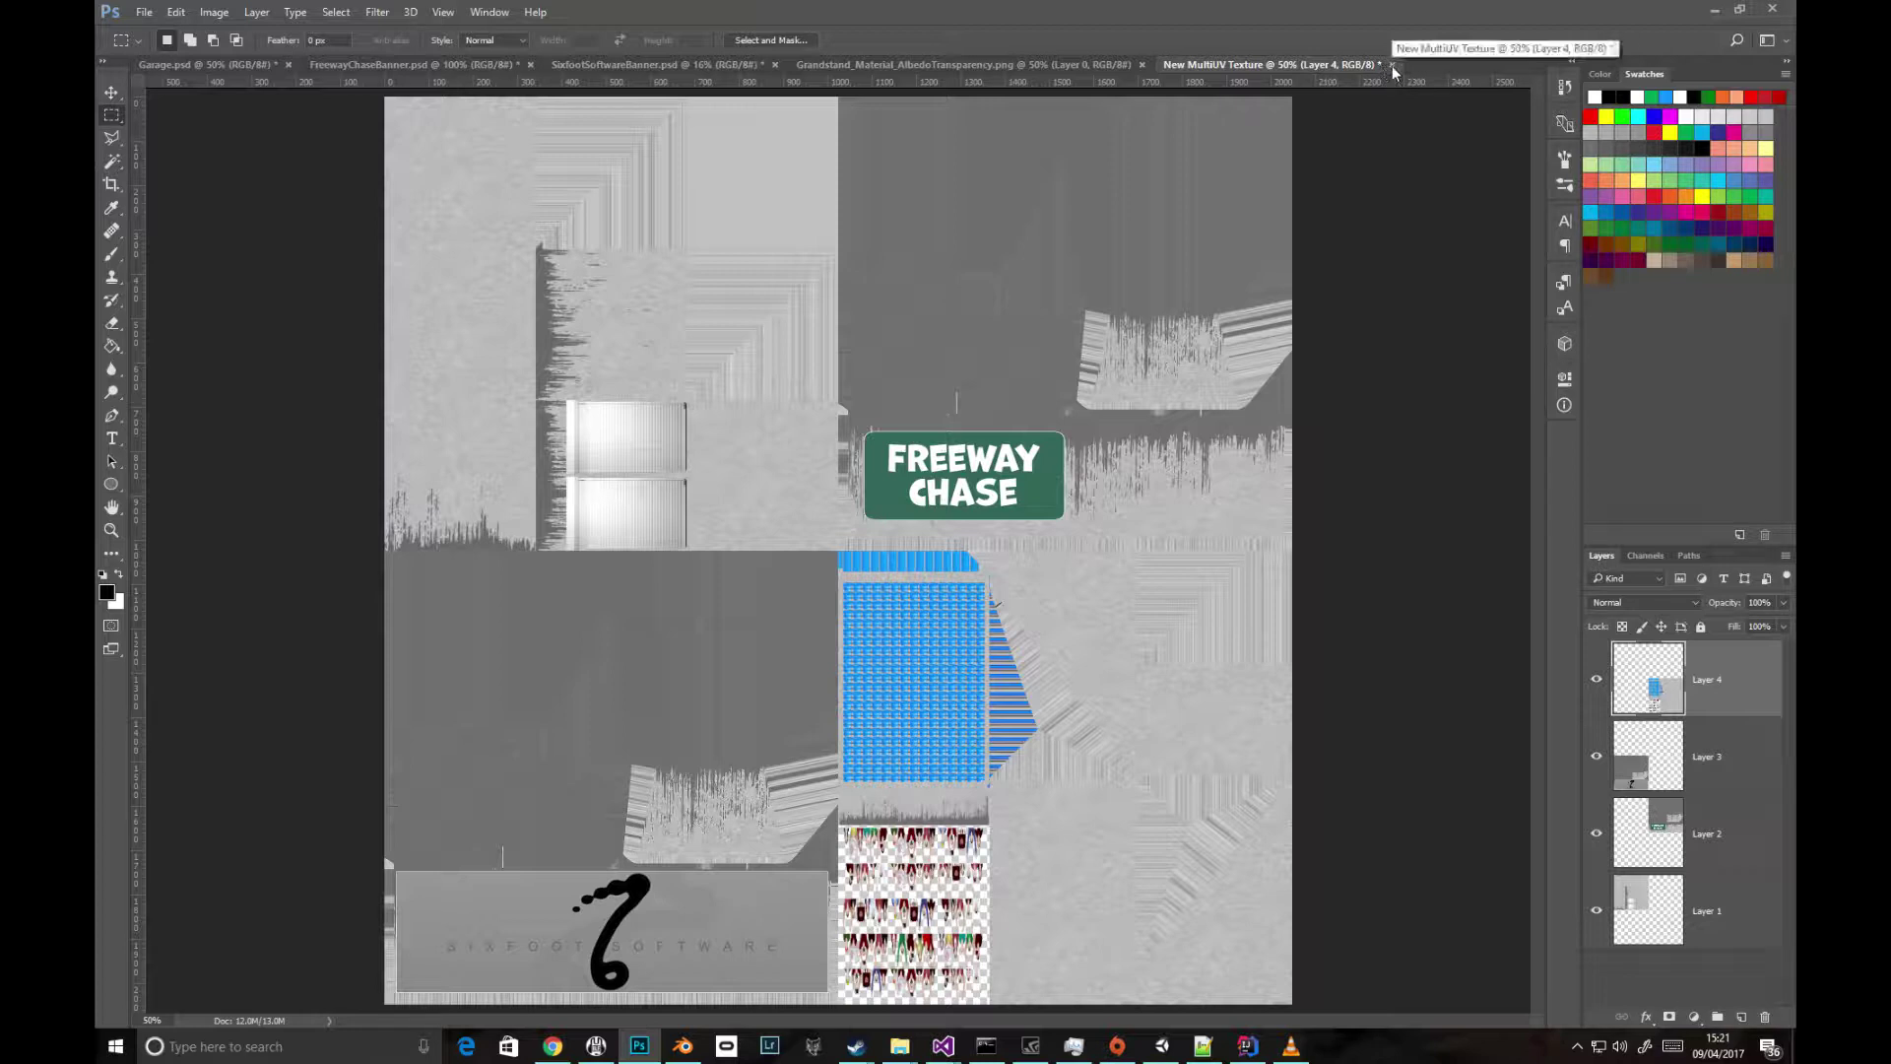
{"action": "left_click_drag", "start_coordinate": [435, 85], "coordinate": [548, 550]}
{"action": "left_click_drag", "start_coordinate": [140, 472], "coordinate": [838, 472]}
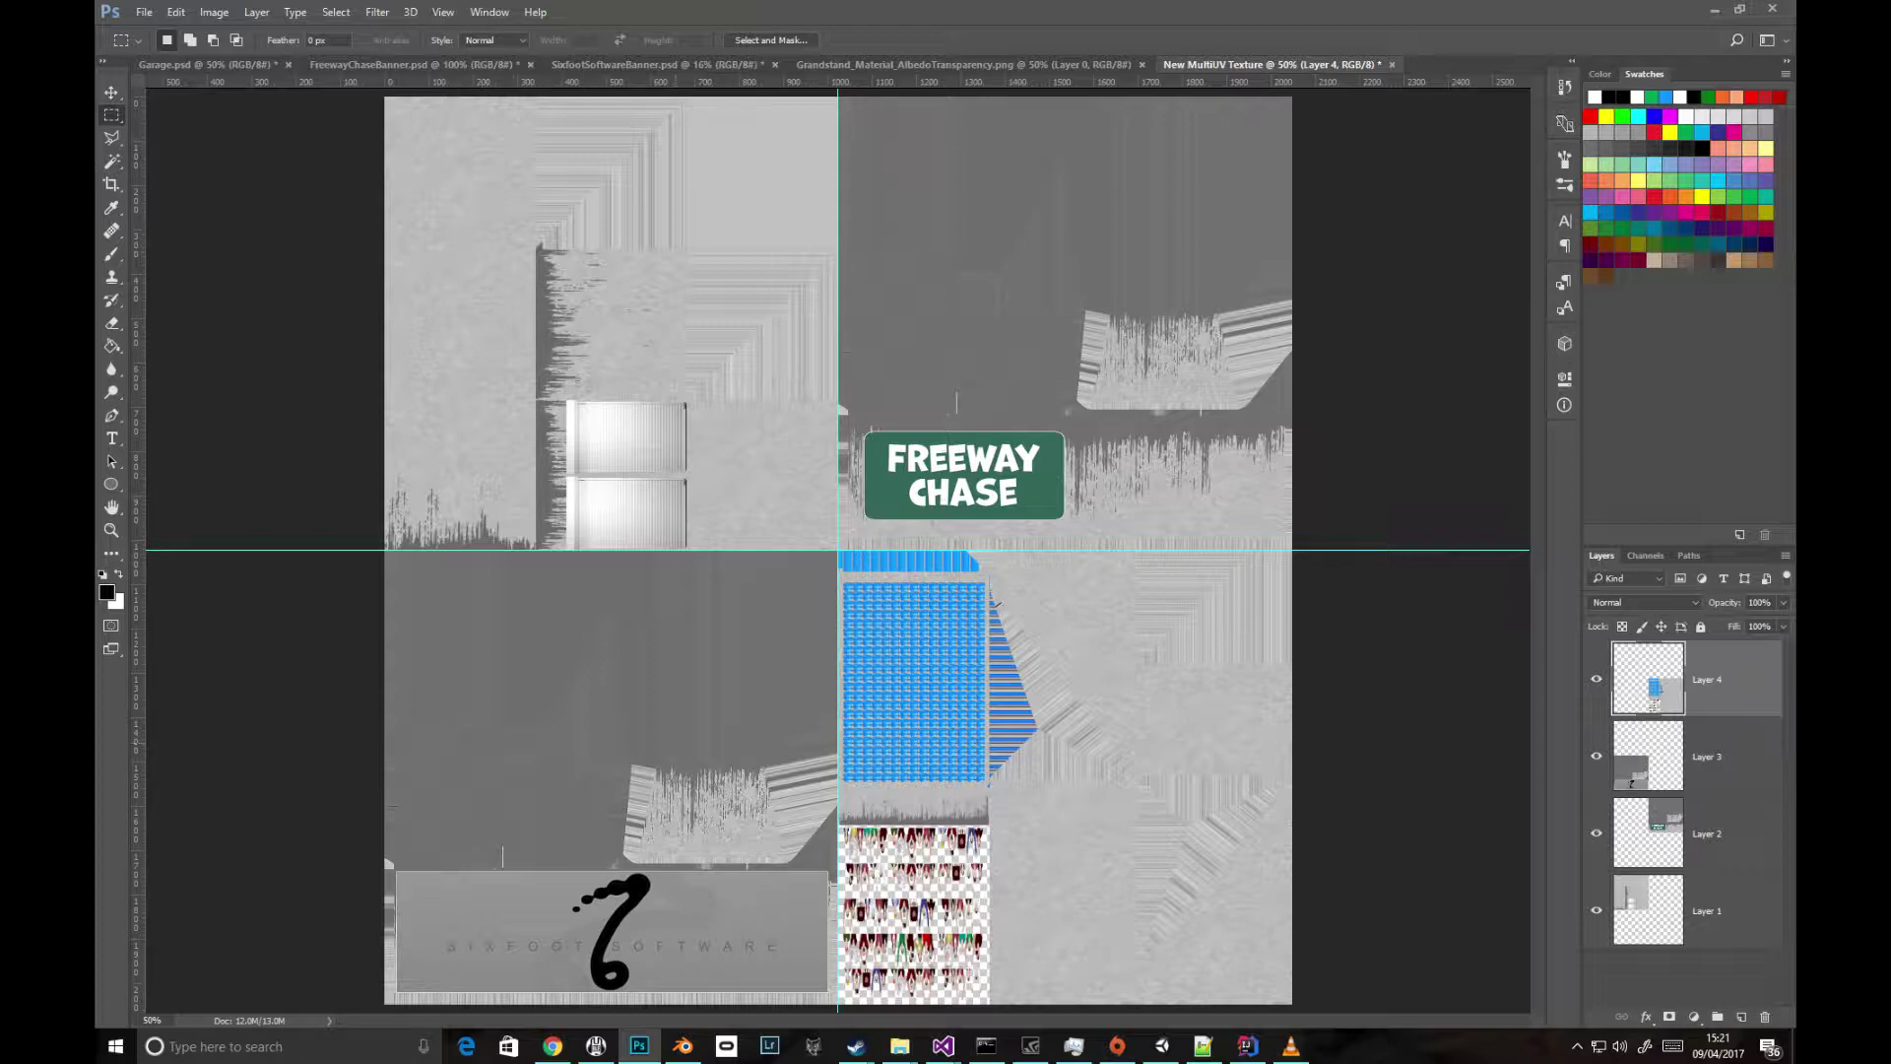
Close New MultiUV Texture without saving and rebuild it with the Generate Packed Texture Image script, accepting 2x2 tiles
{"action": "left_click", "coordinate": [1393, 65]}
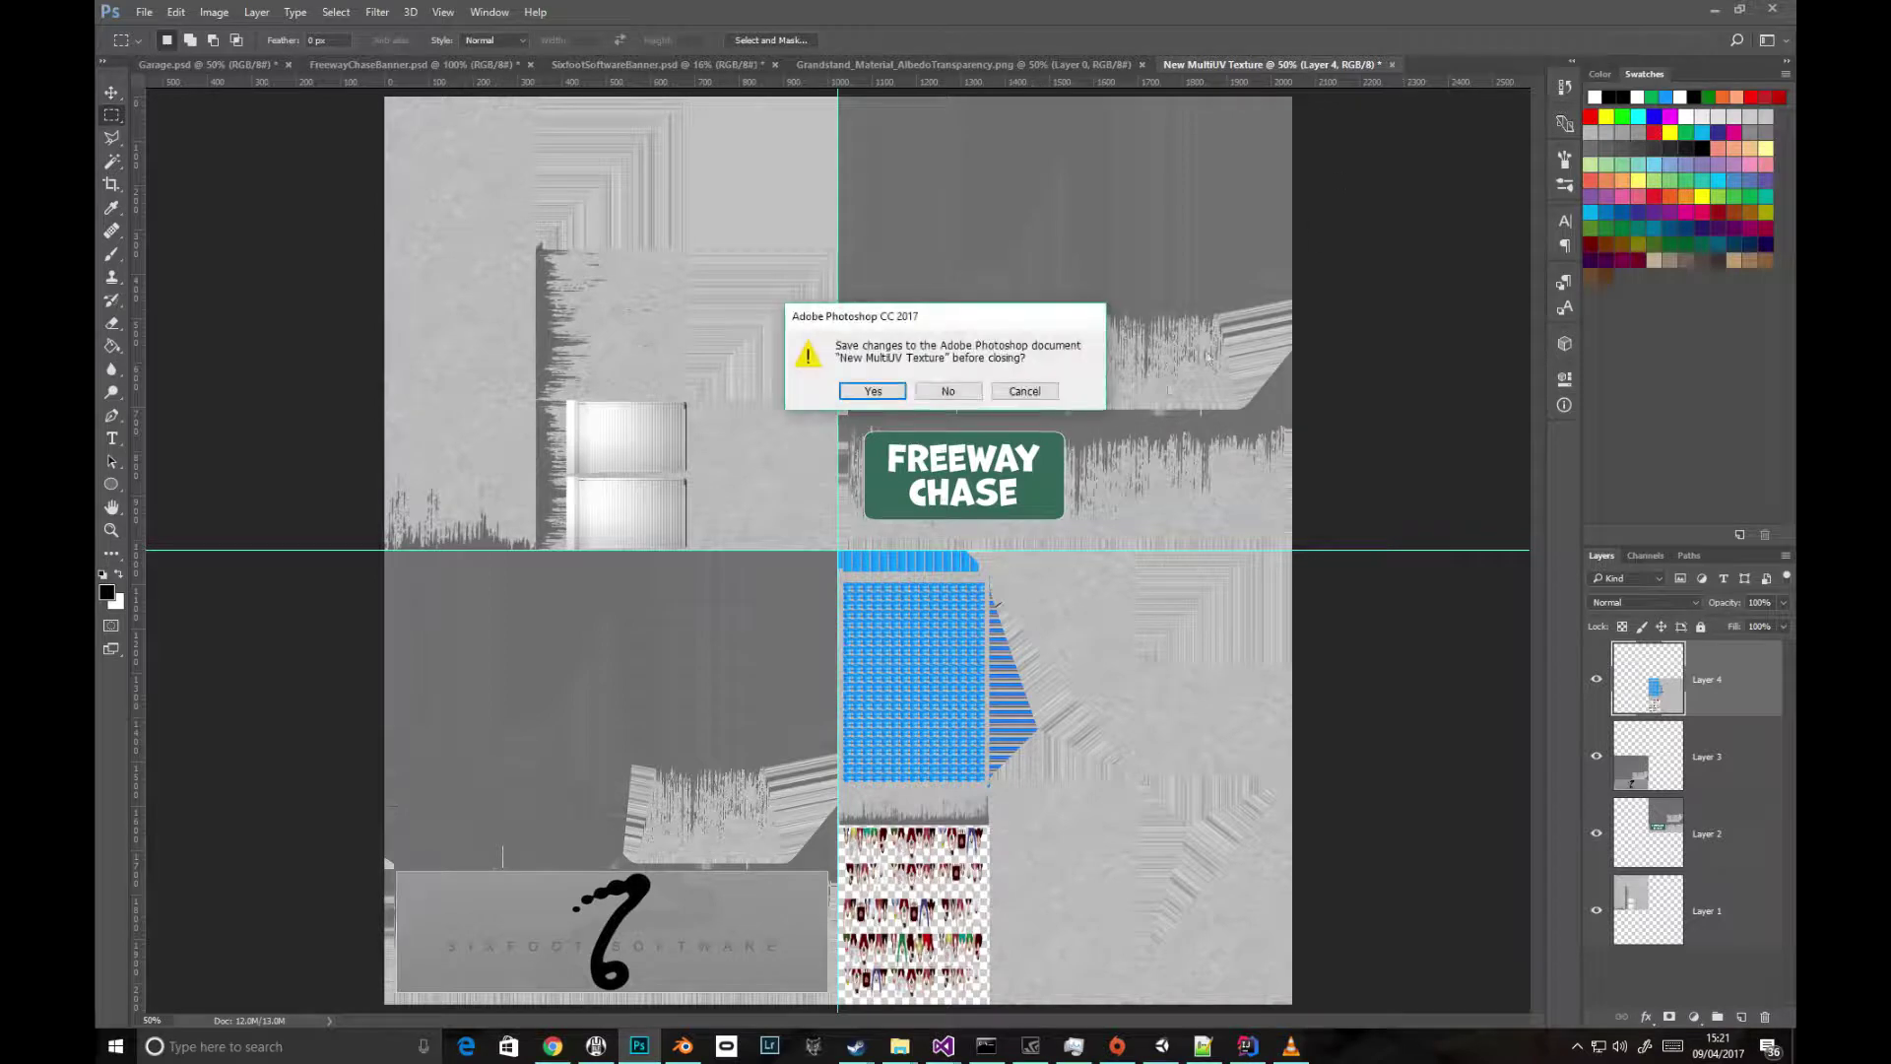
{"action": "left_click", "coordinate": [949, 392]}
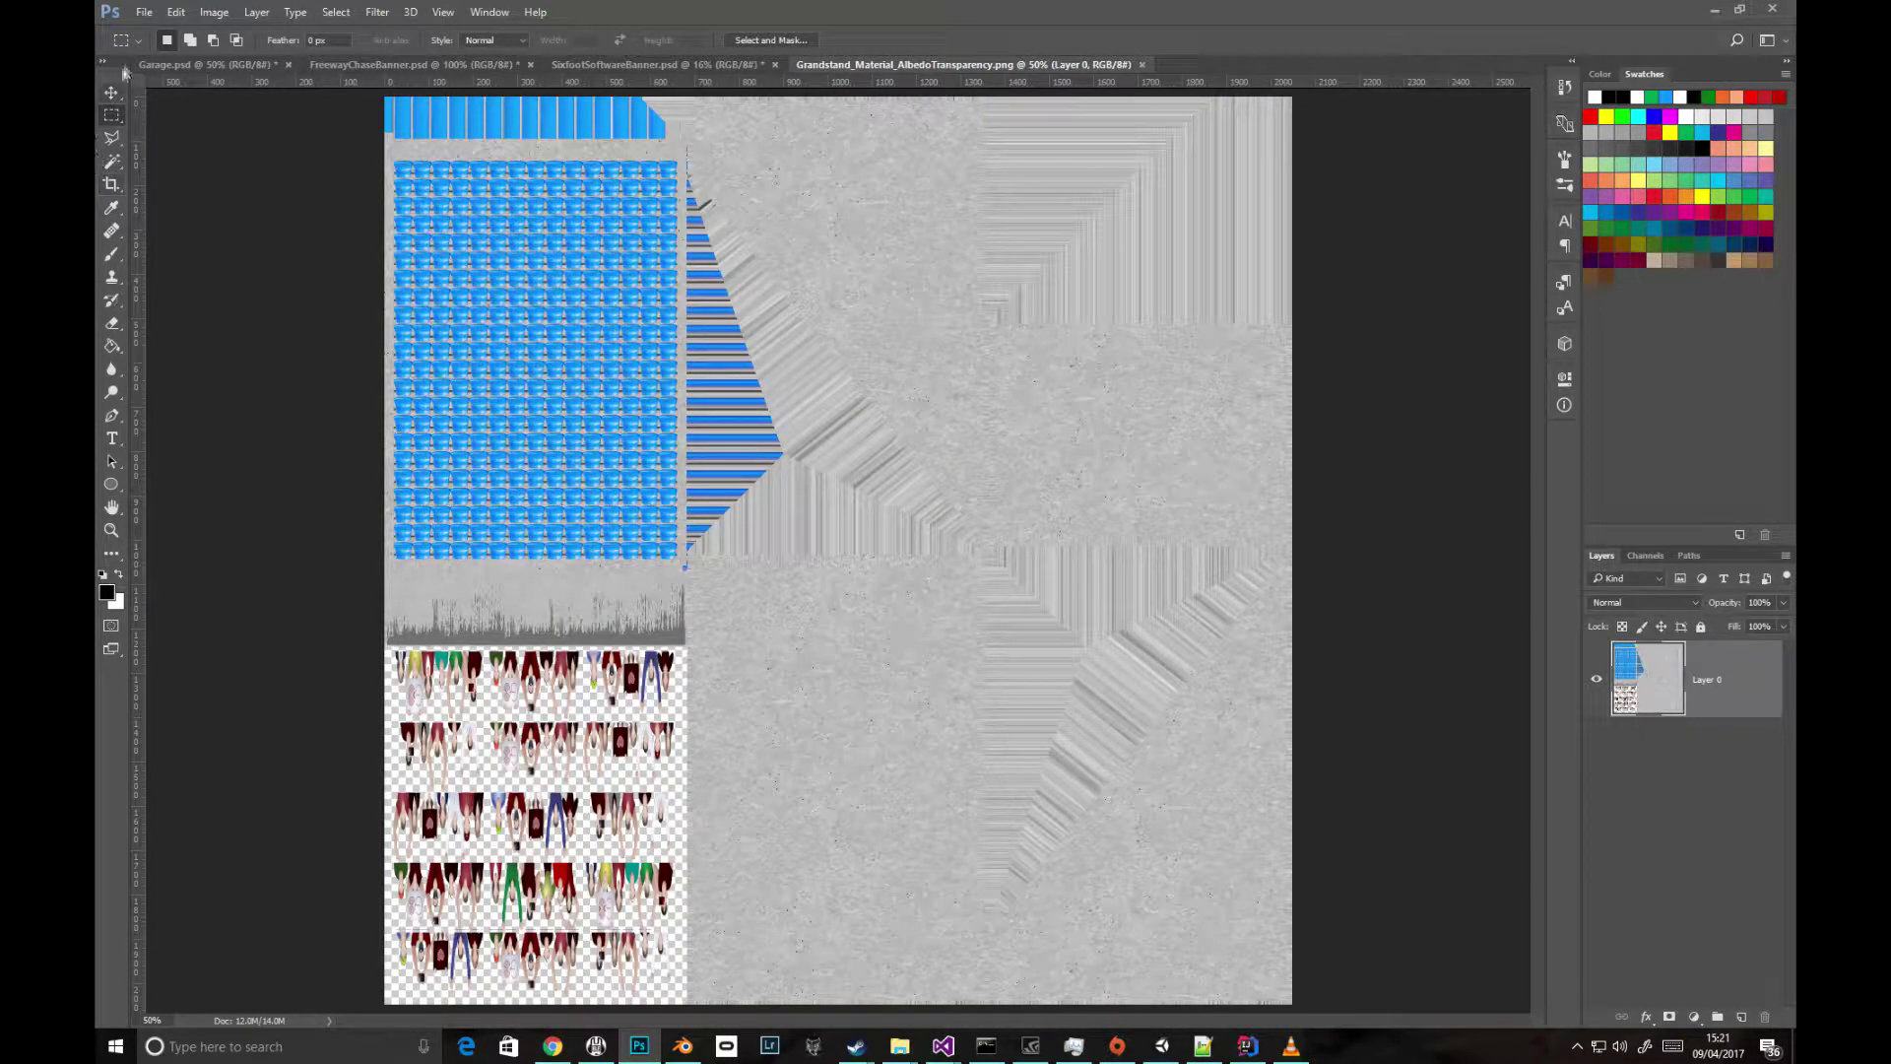
{"action": "left_click", "coordinate": [145, 12]}
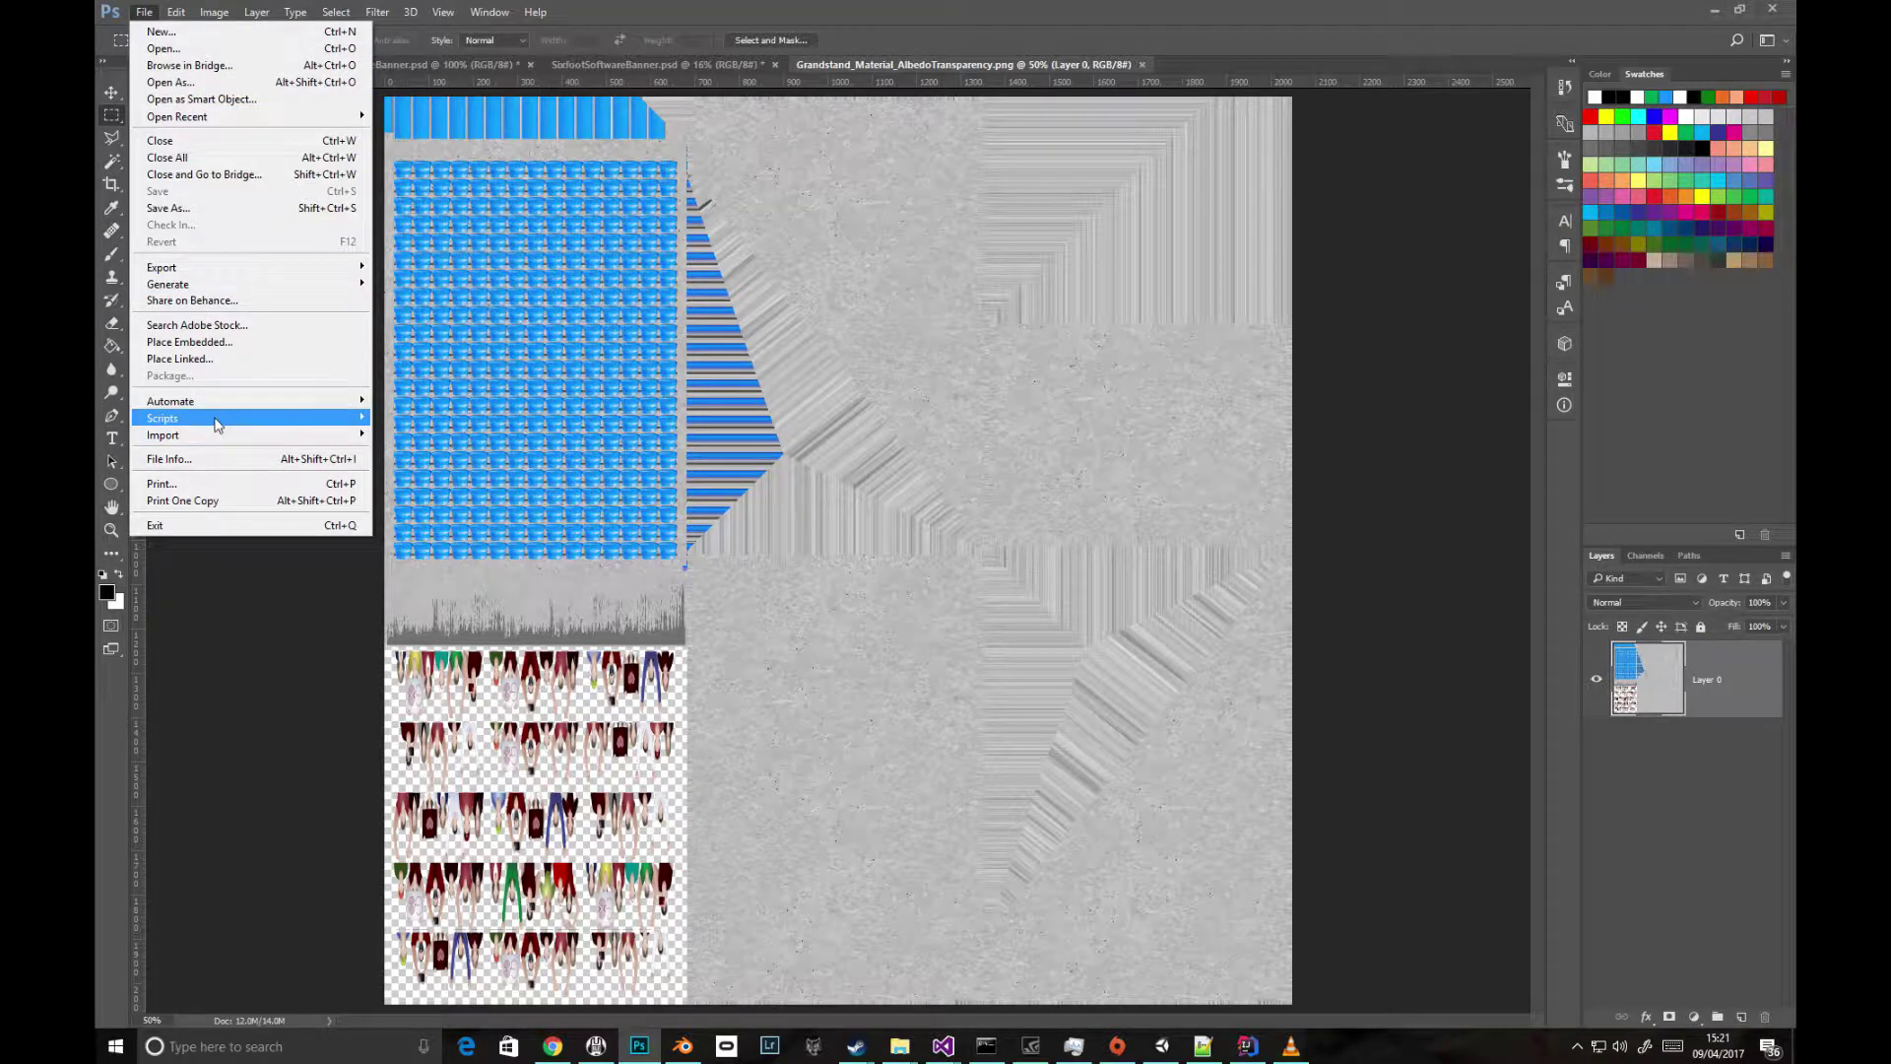
{"action": "mouse_move", "coordinate": [228, 421]}
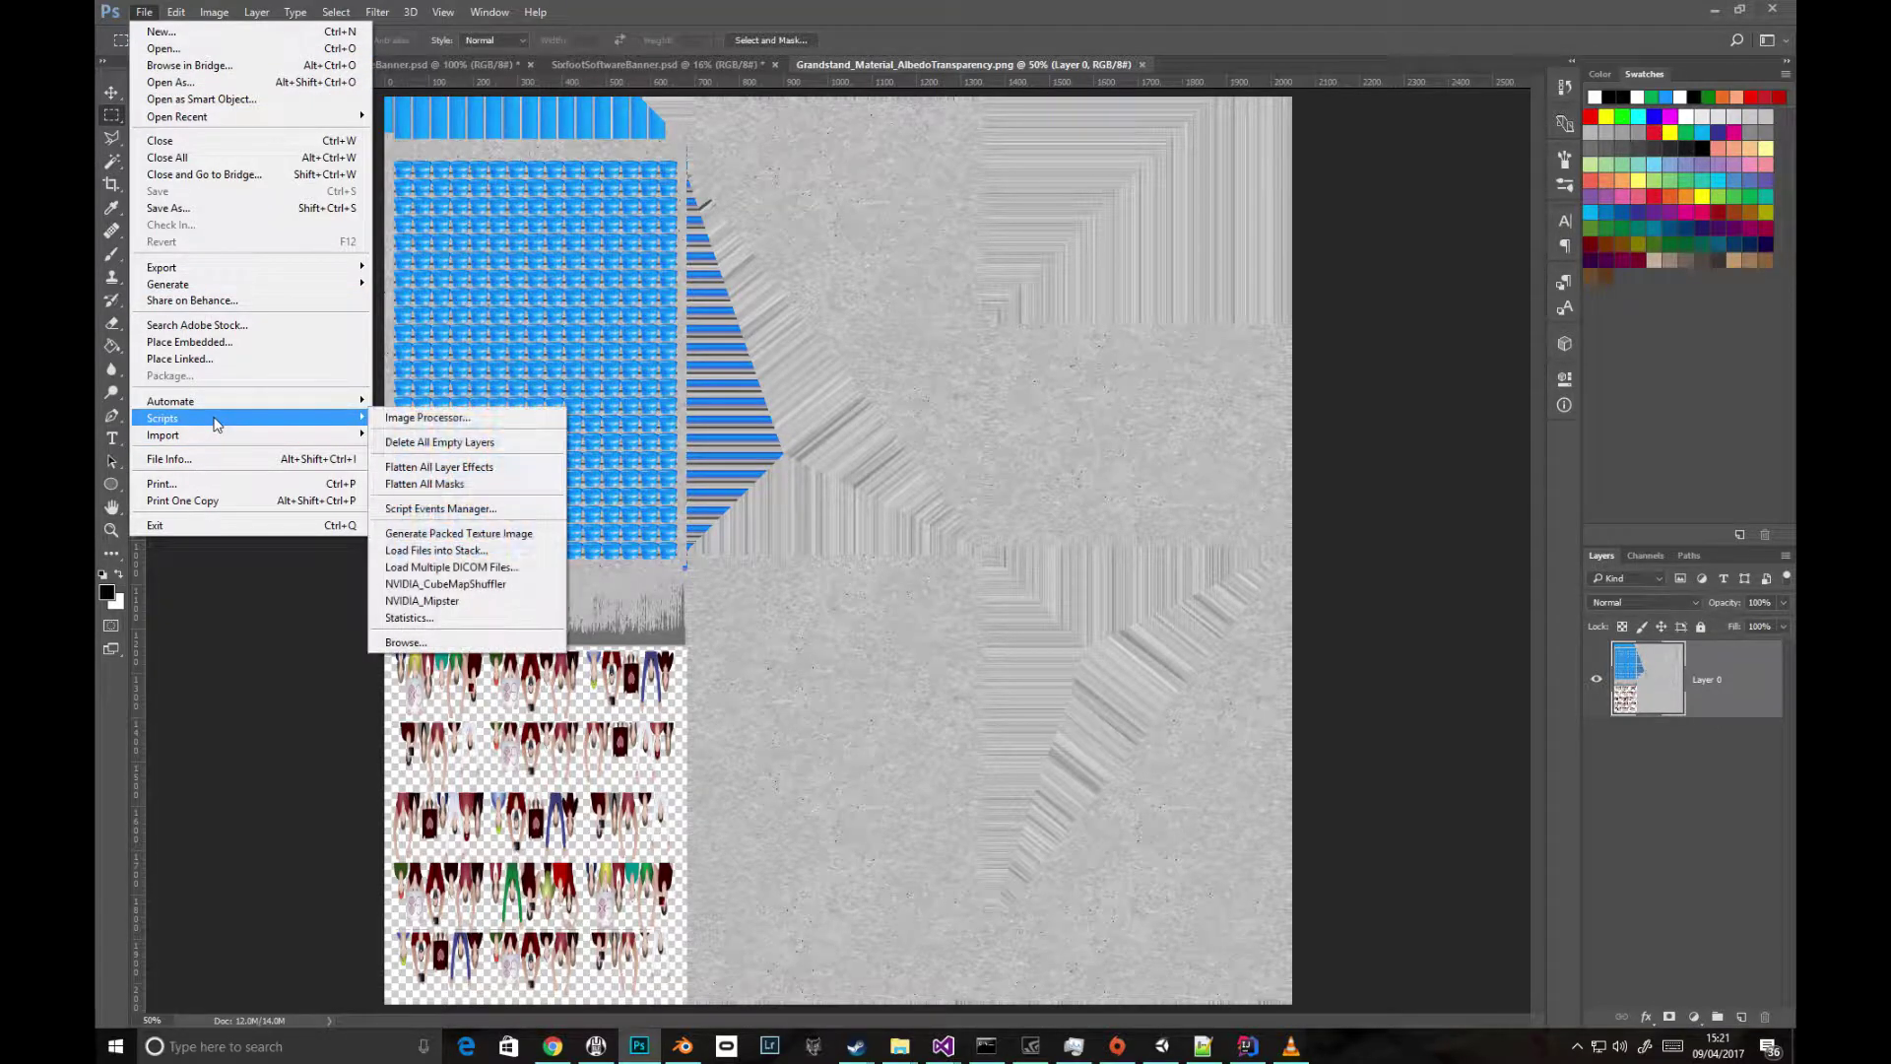
{"action": "left_click", "coordinate": [432, 534]}
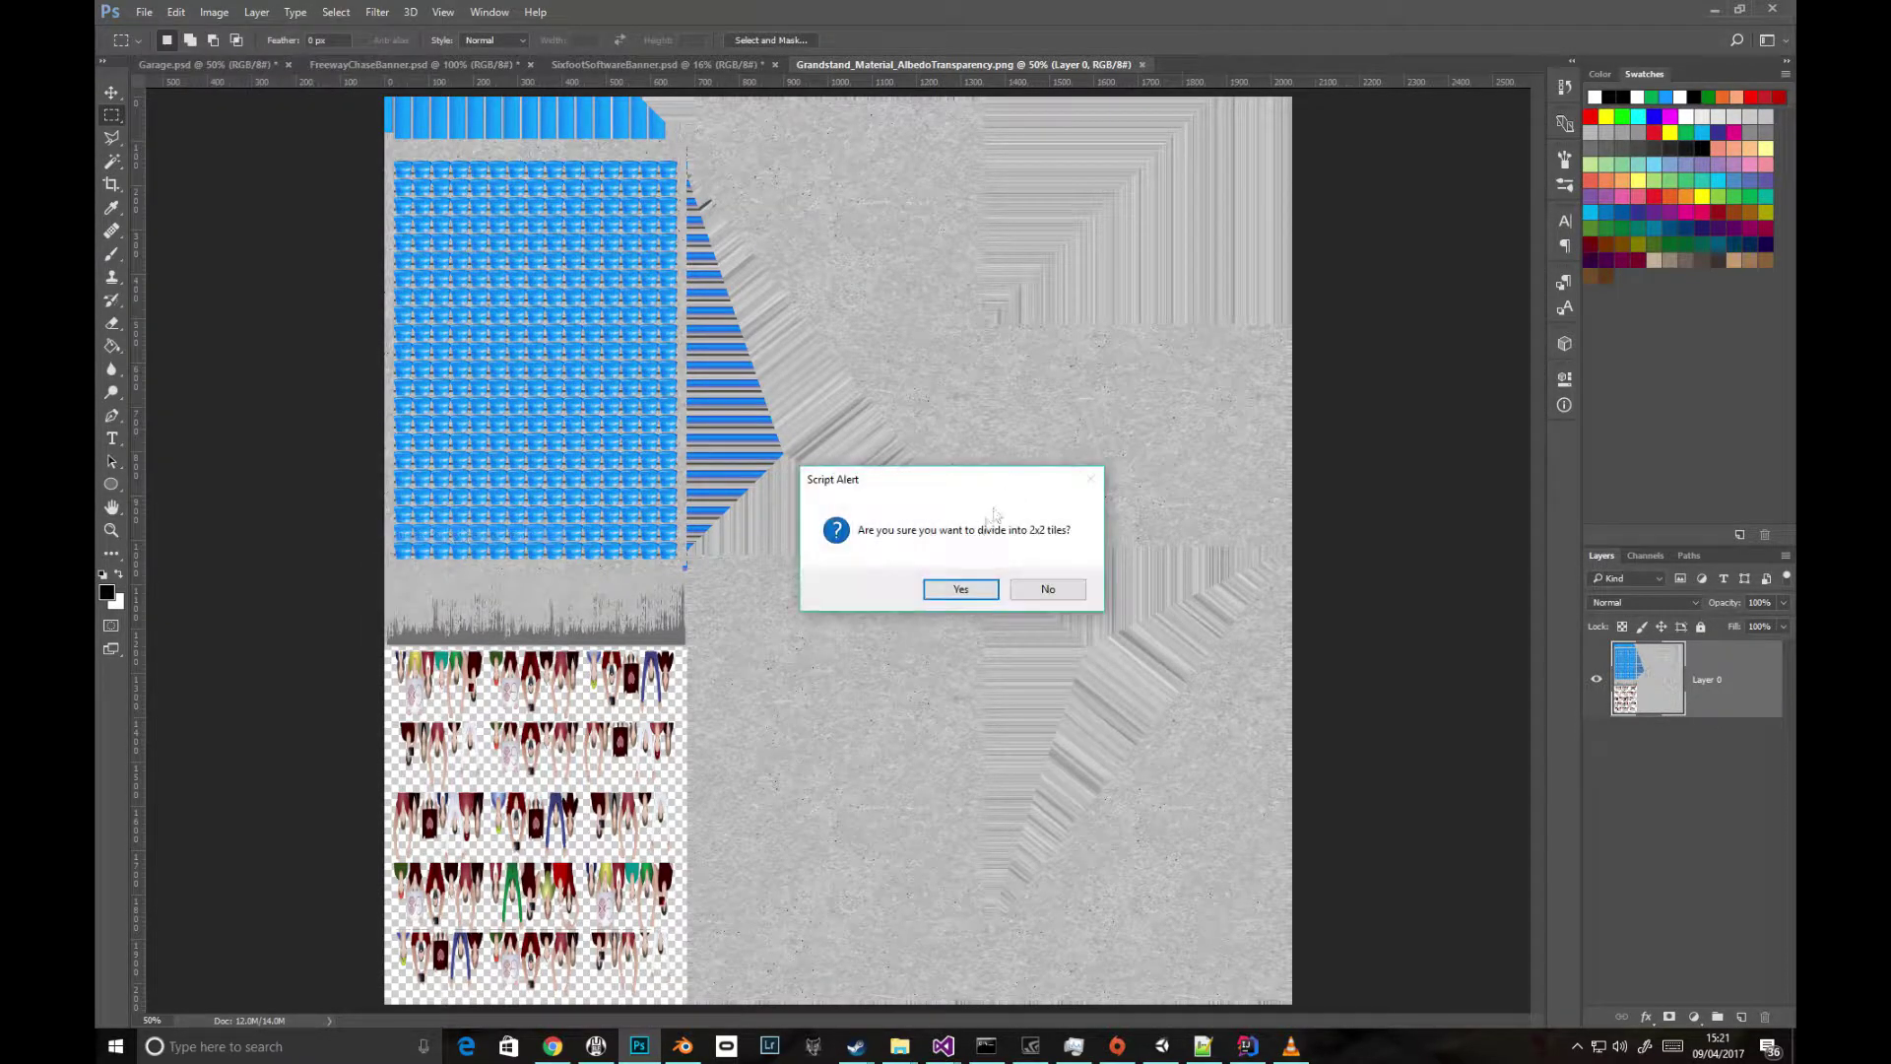
{"action": "left_click", "coordinate": [928, 593]}
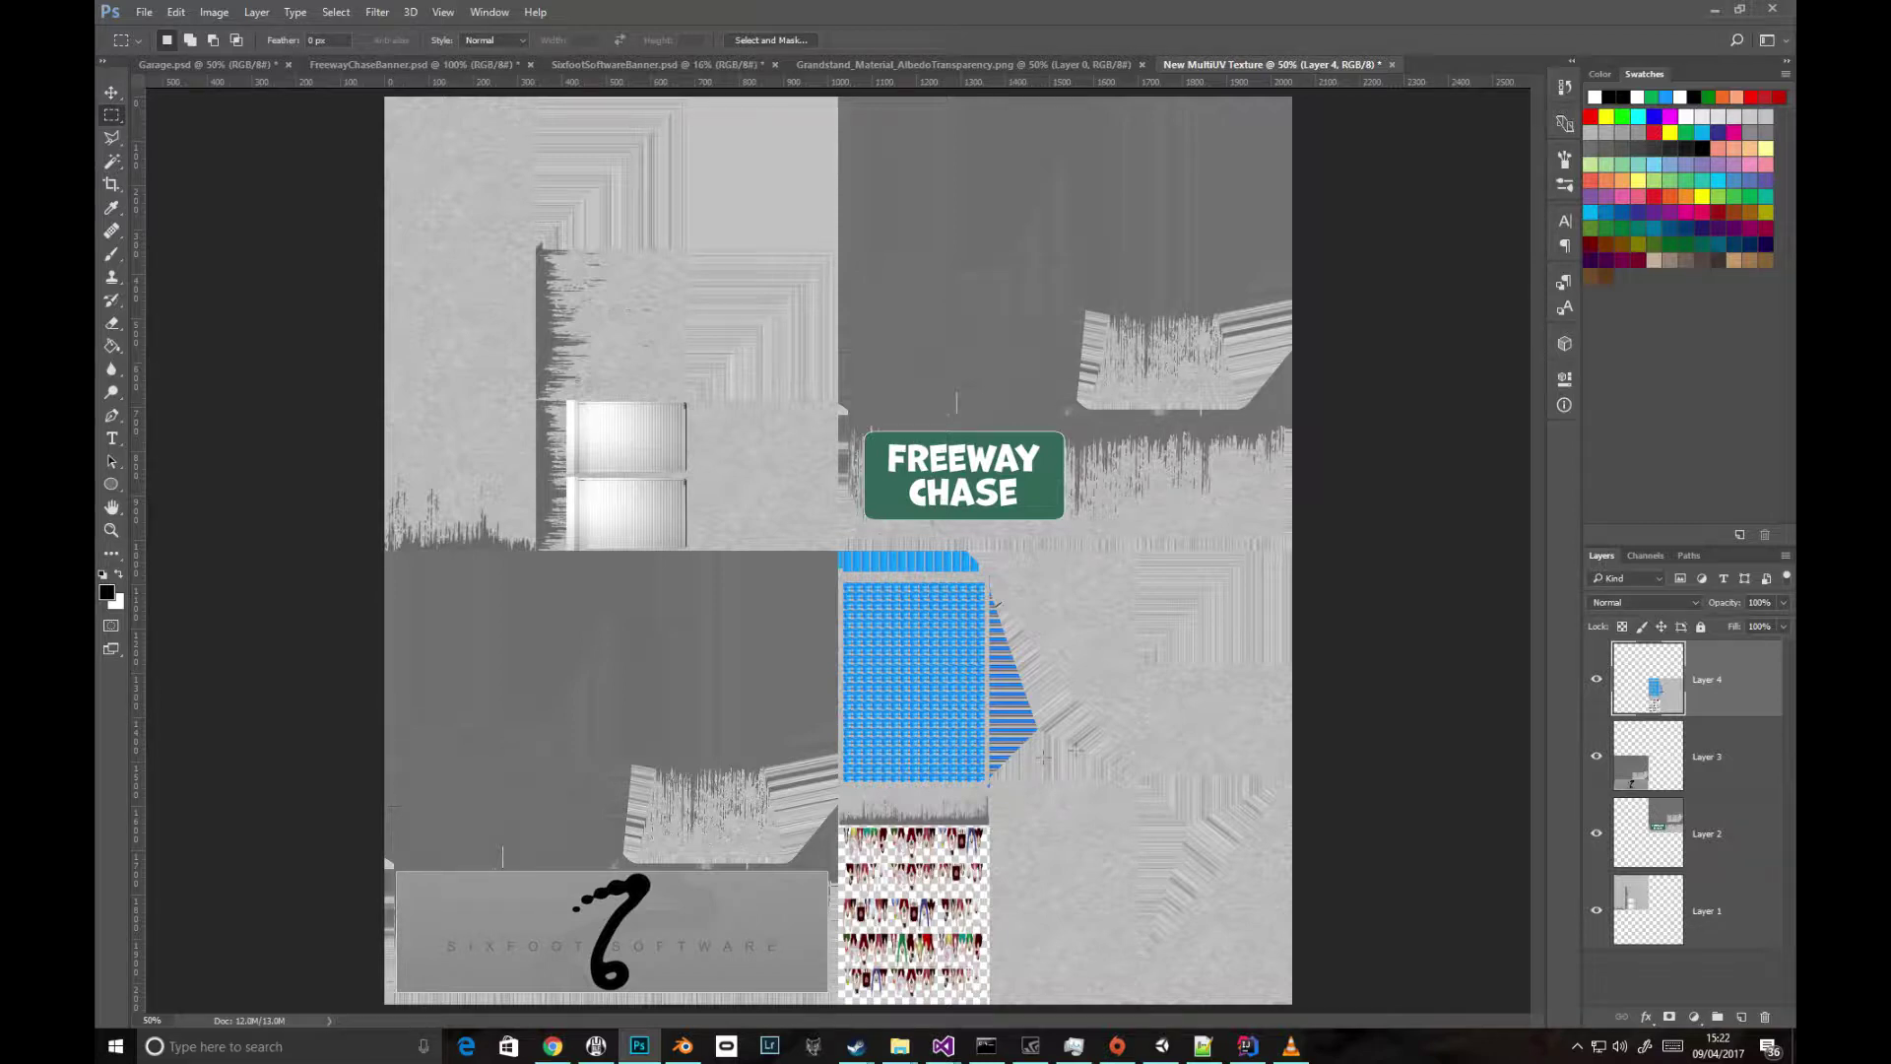
Switch to Blender and place the 2D cursor in the empty area outside the UV layout
{"action": "left_click", "coordinate": [682, 1045]}
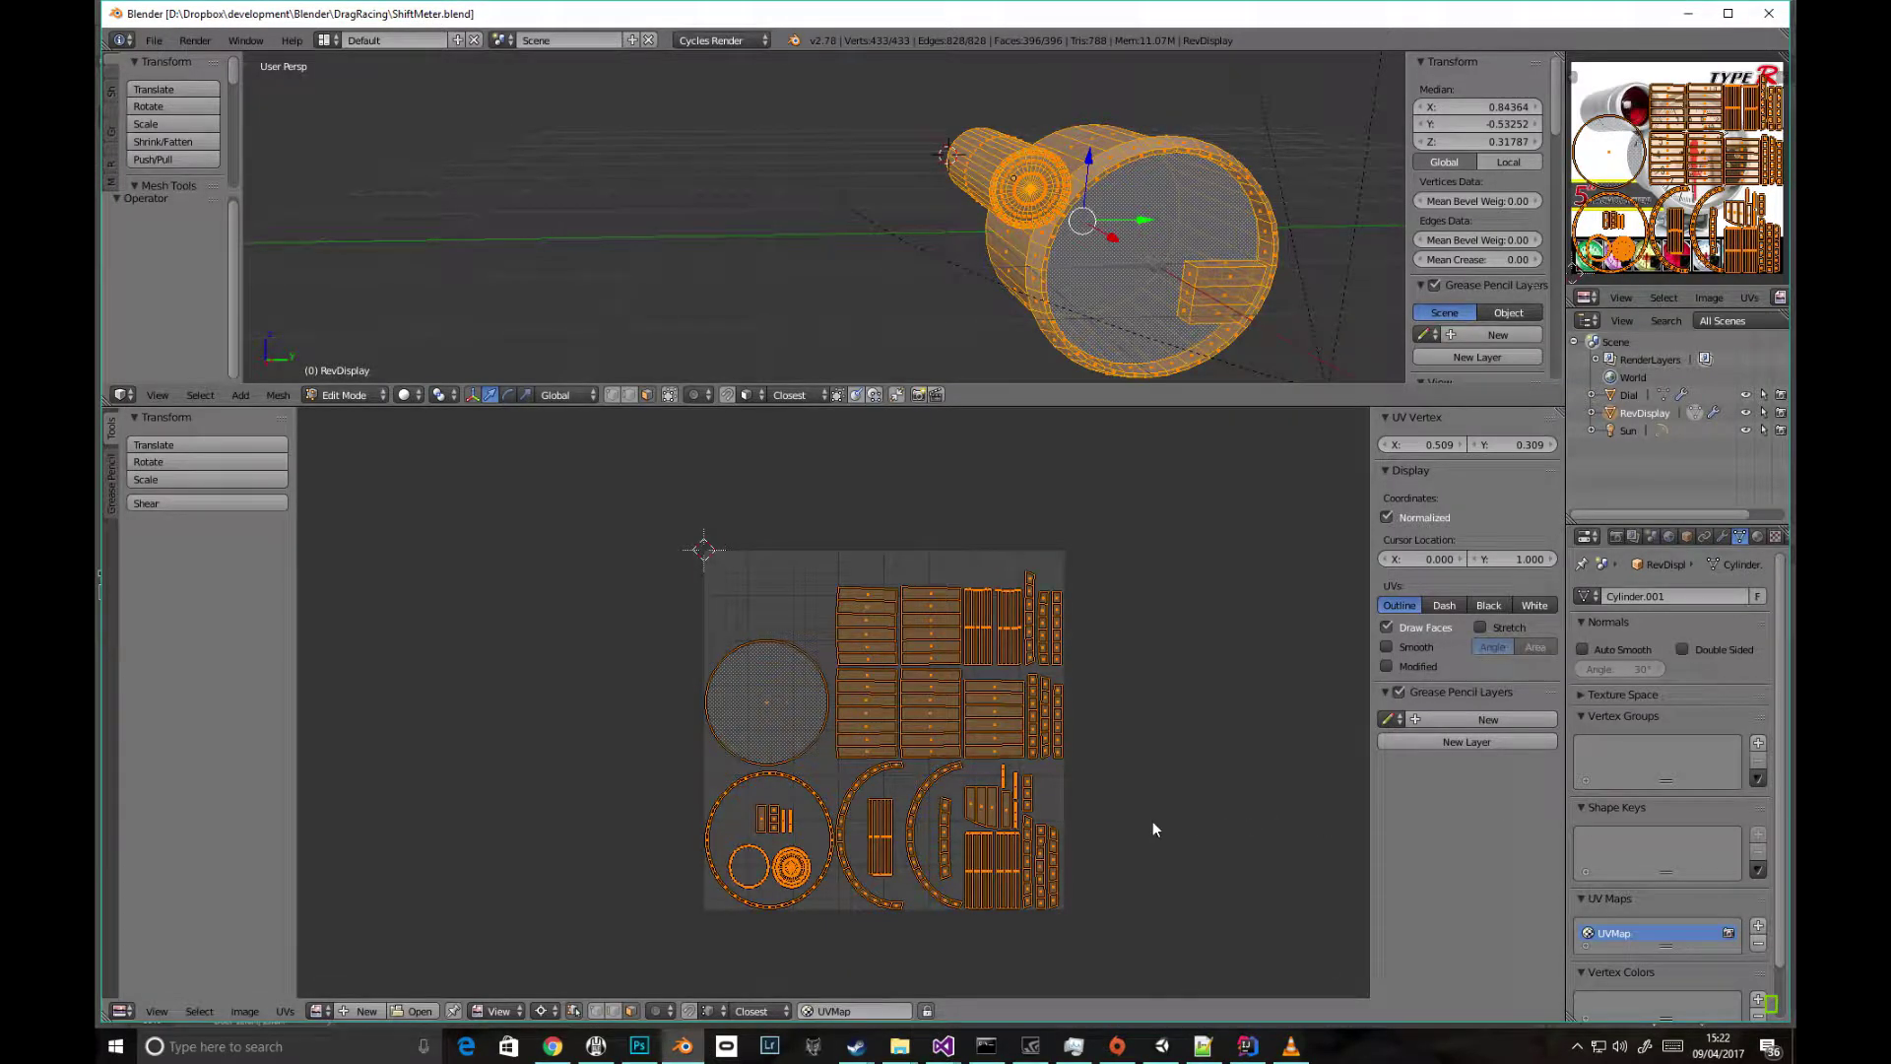
{"action": "left_click", "coordinate": [1275, 436]}
{"action": "left_click", "coordinate": [1204, 671]}
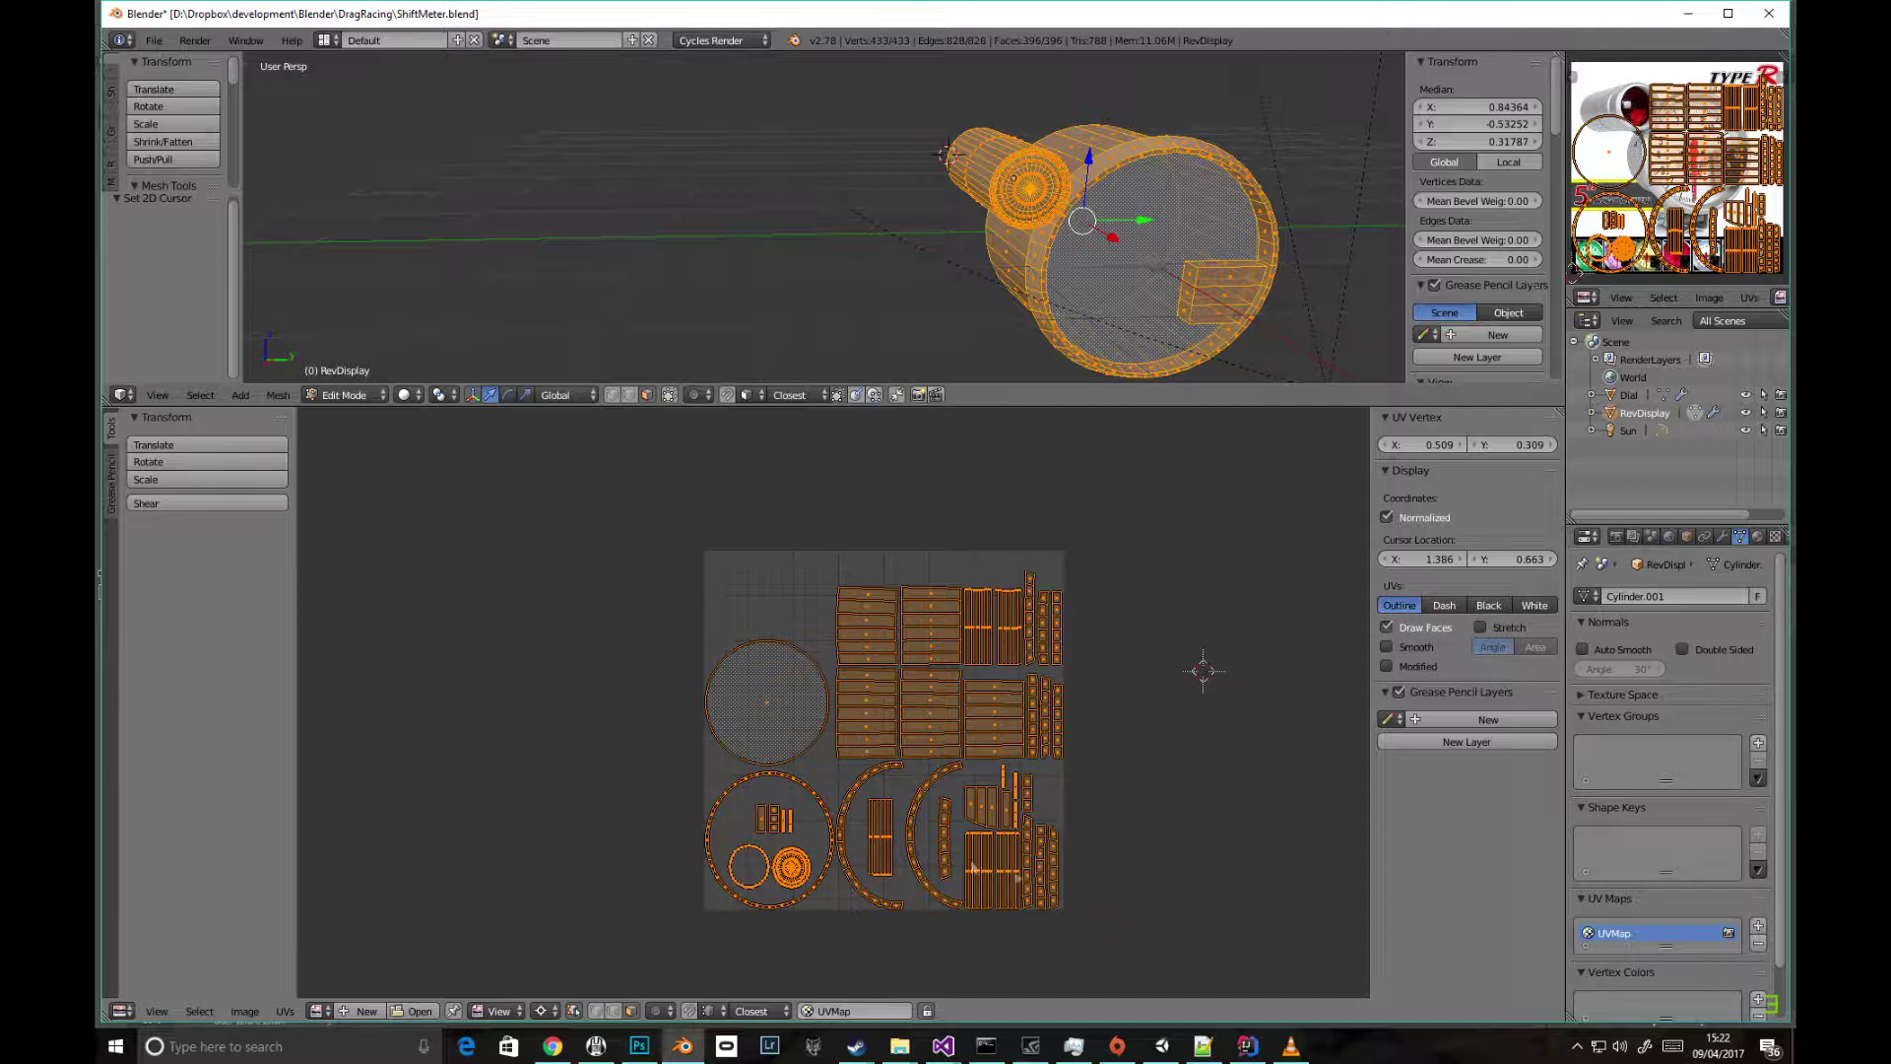
Try scaling down all the UV islands about their bounding box center, and cancel the scaling
{"action": "key", "text": "comma"}
{"action": "key", "text": "s"}
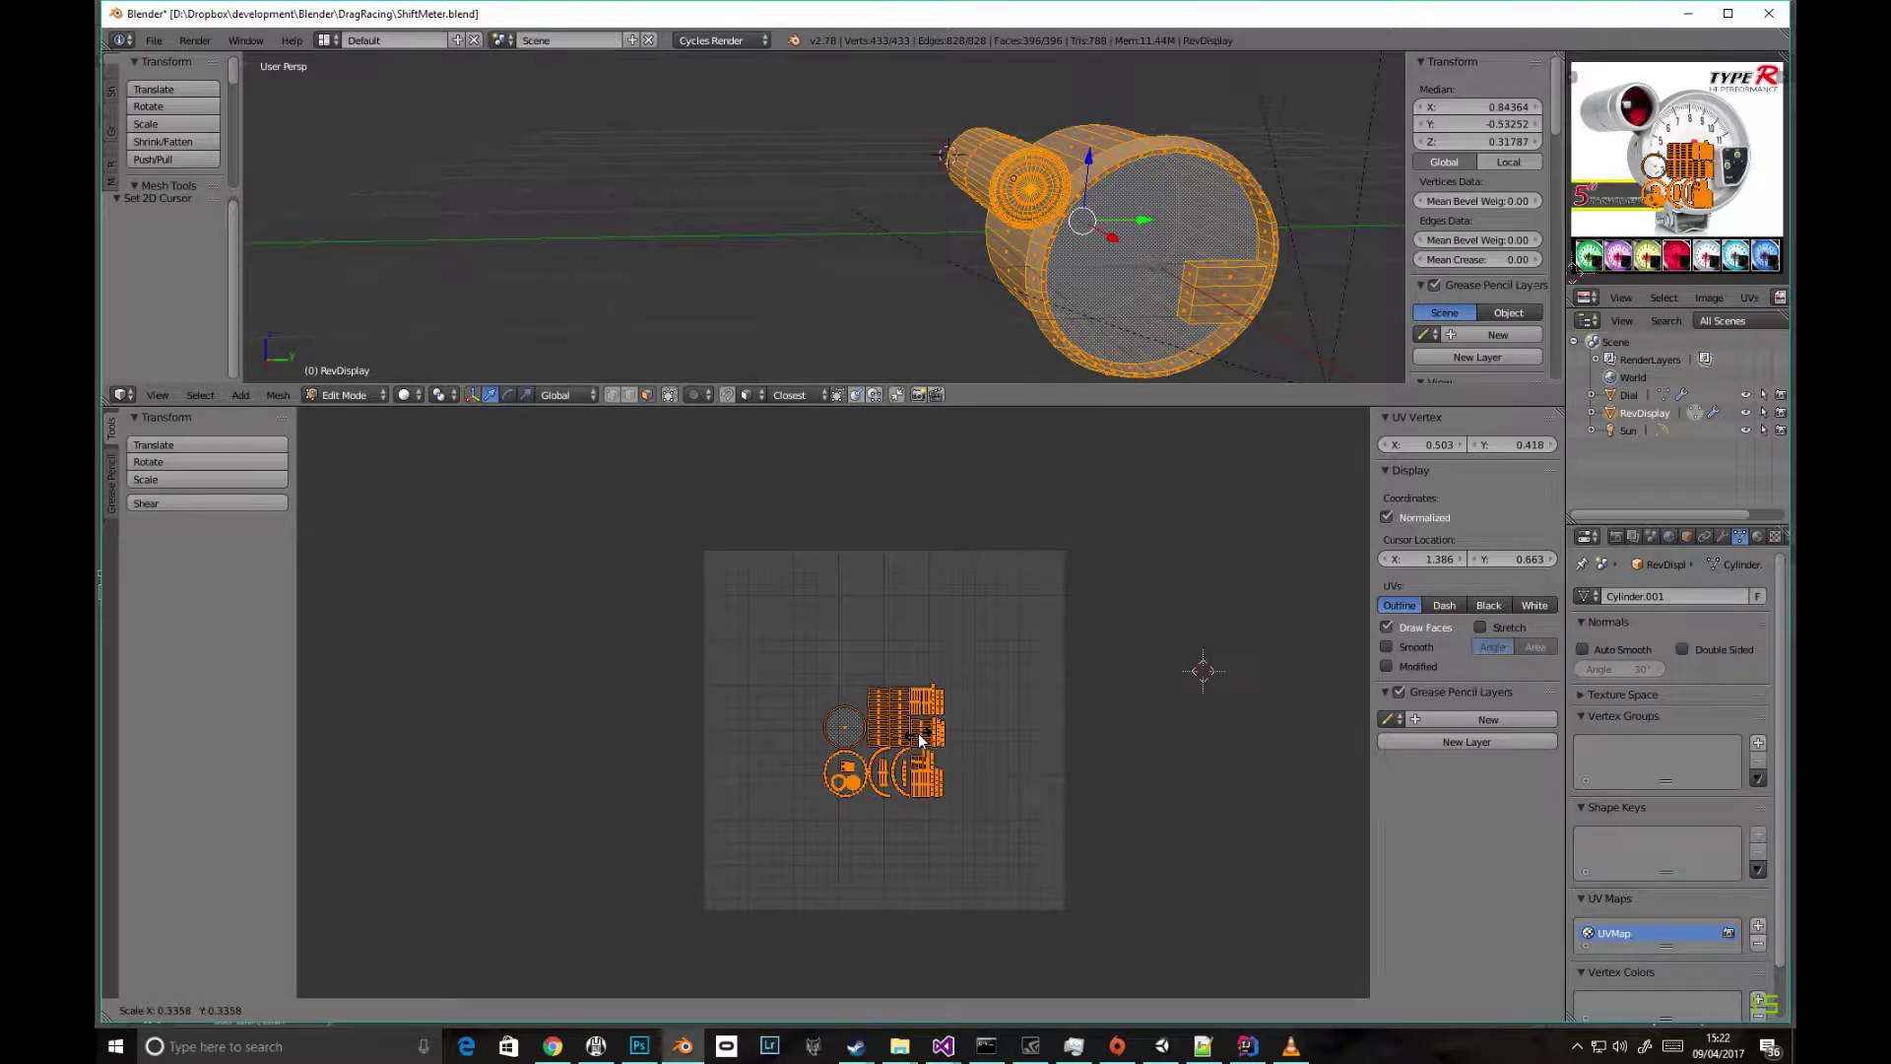
{"action": "key", "text": "Escape"}
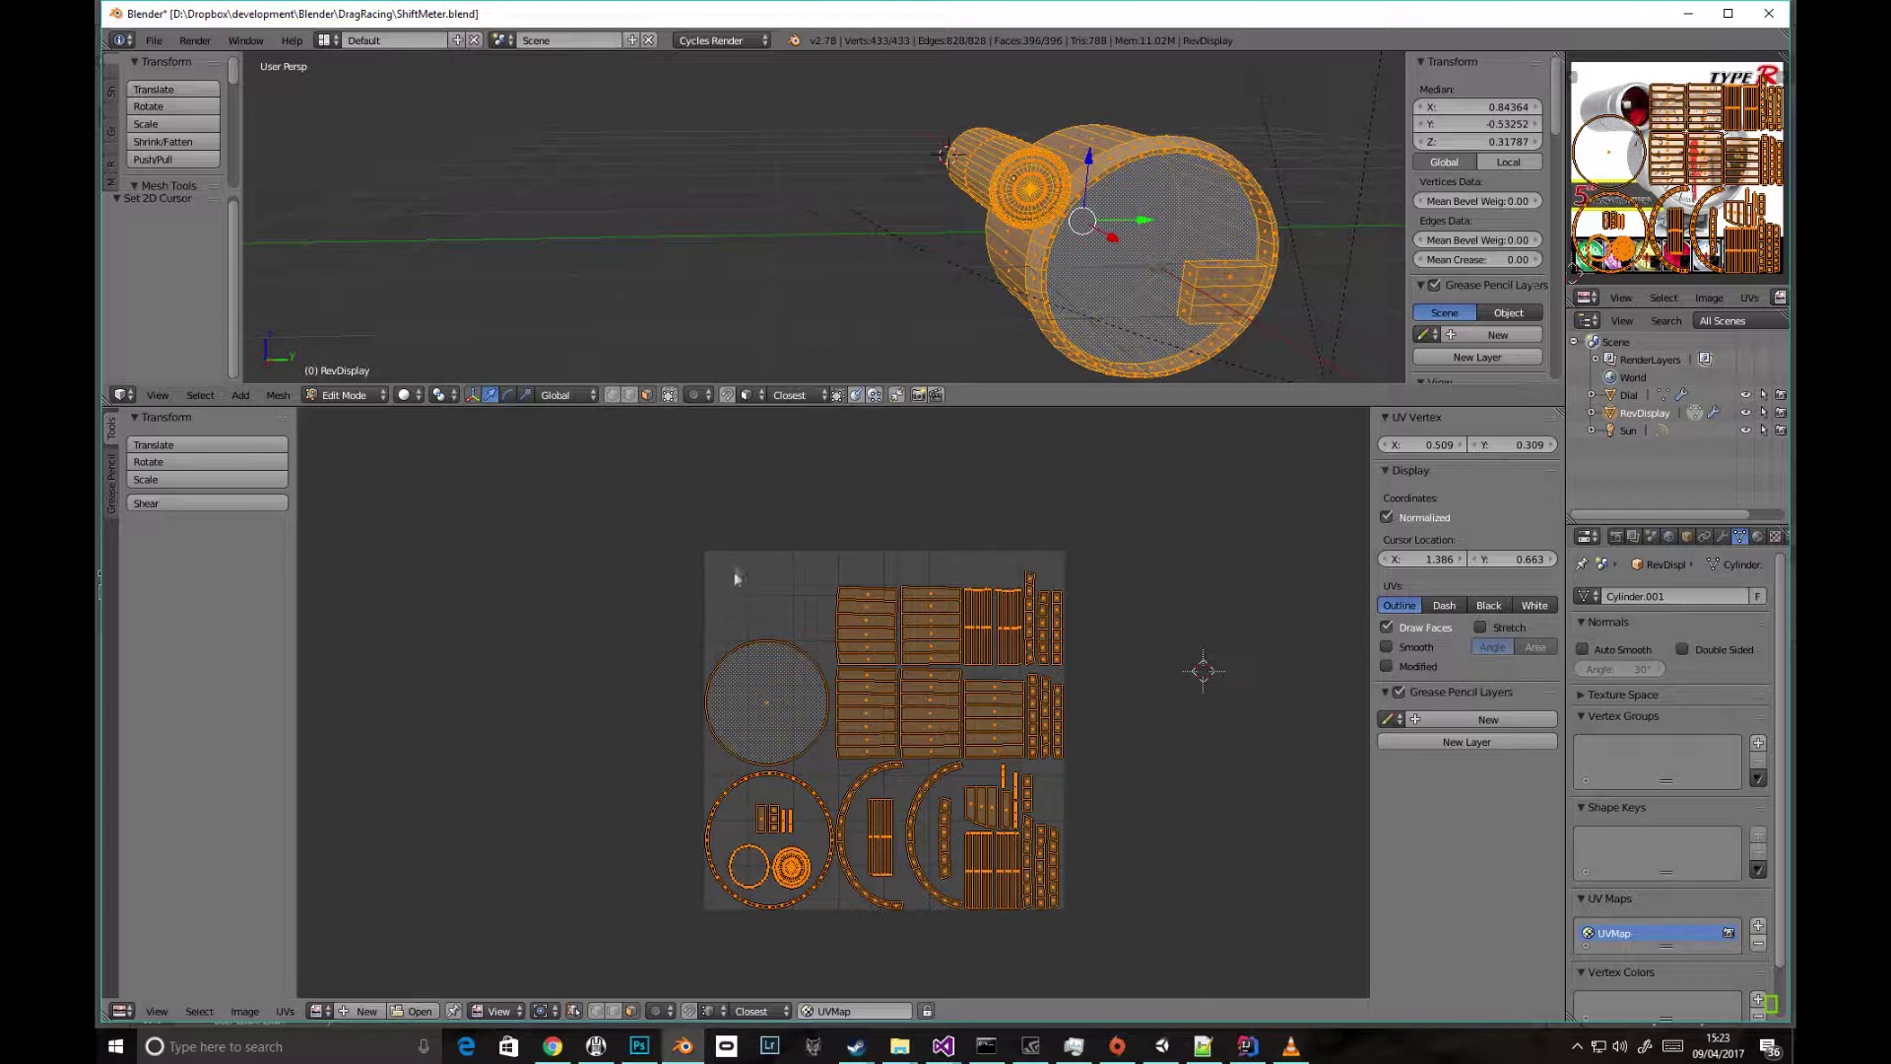
Set the UV editor's 2D cursor location to X 0, Y 1 and make the 2D Cursor the pivot
{"action": "left_click", "coordinate": [706, 545]}
{"action": "left_click", "coordinate": [1431, 559]}
{"action": "type", "text": "0"}
{"action": "key", "text": "Tab"}
{"action": "type", "text": "1"}
{"action": "key", "text": "Return"}
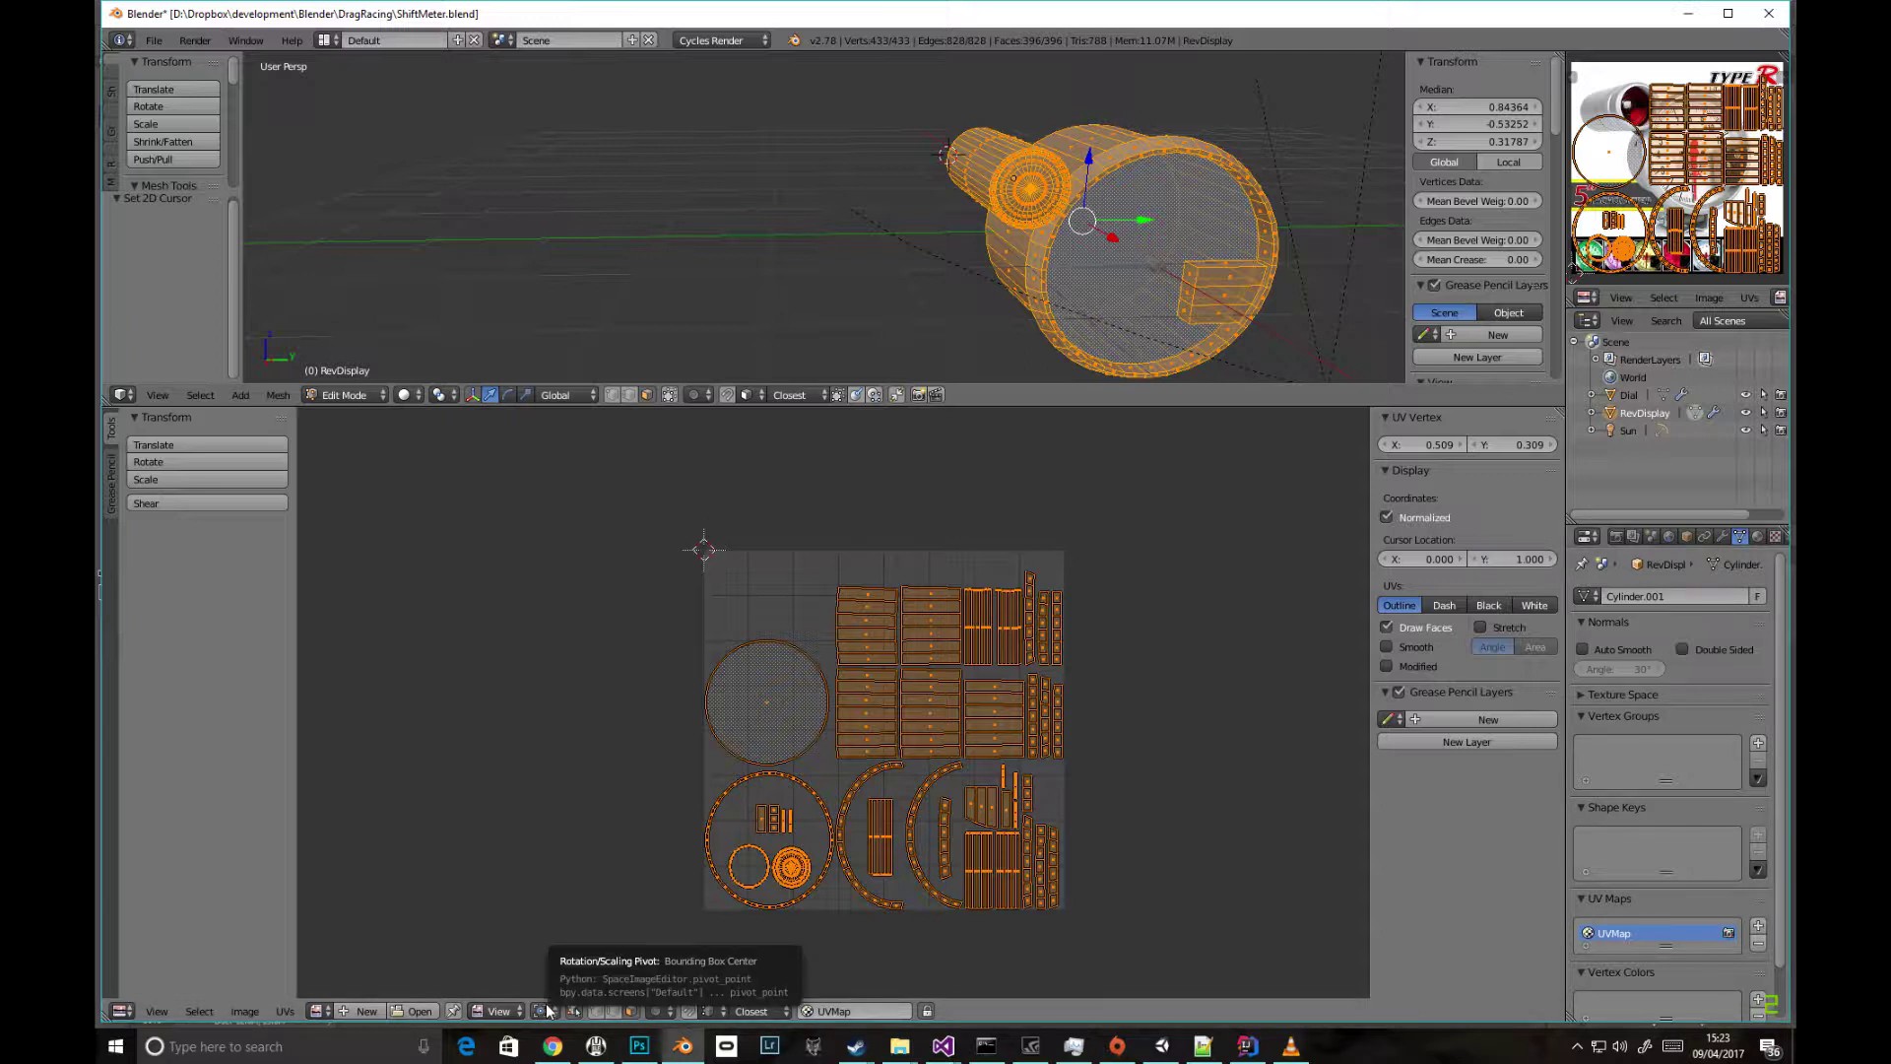
{"action": "left_click", "coordinate": [541, 1011]}
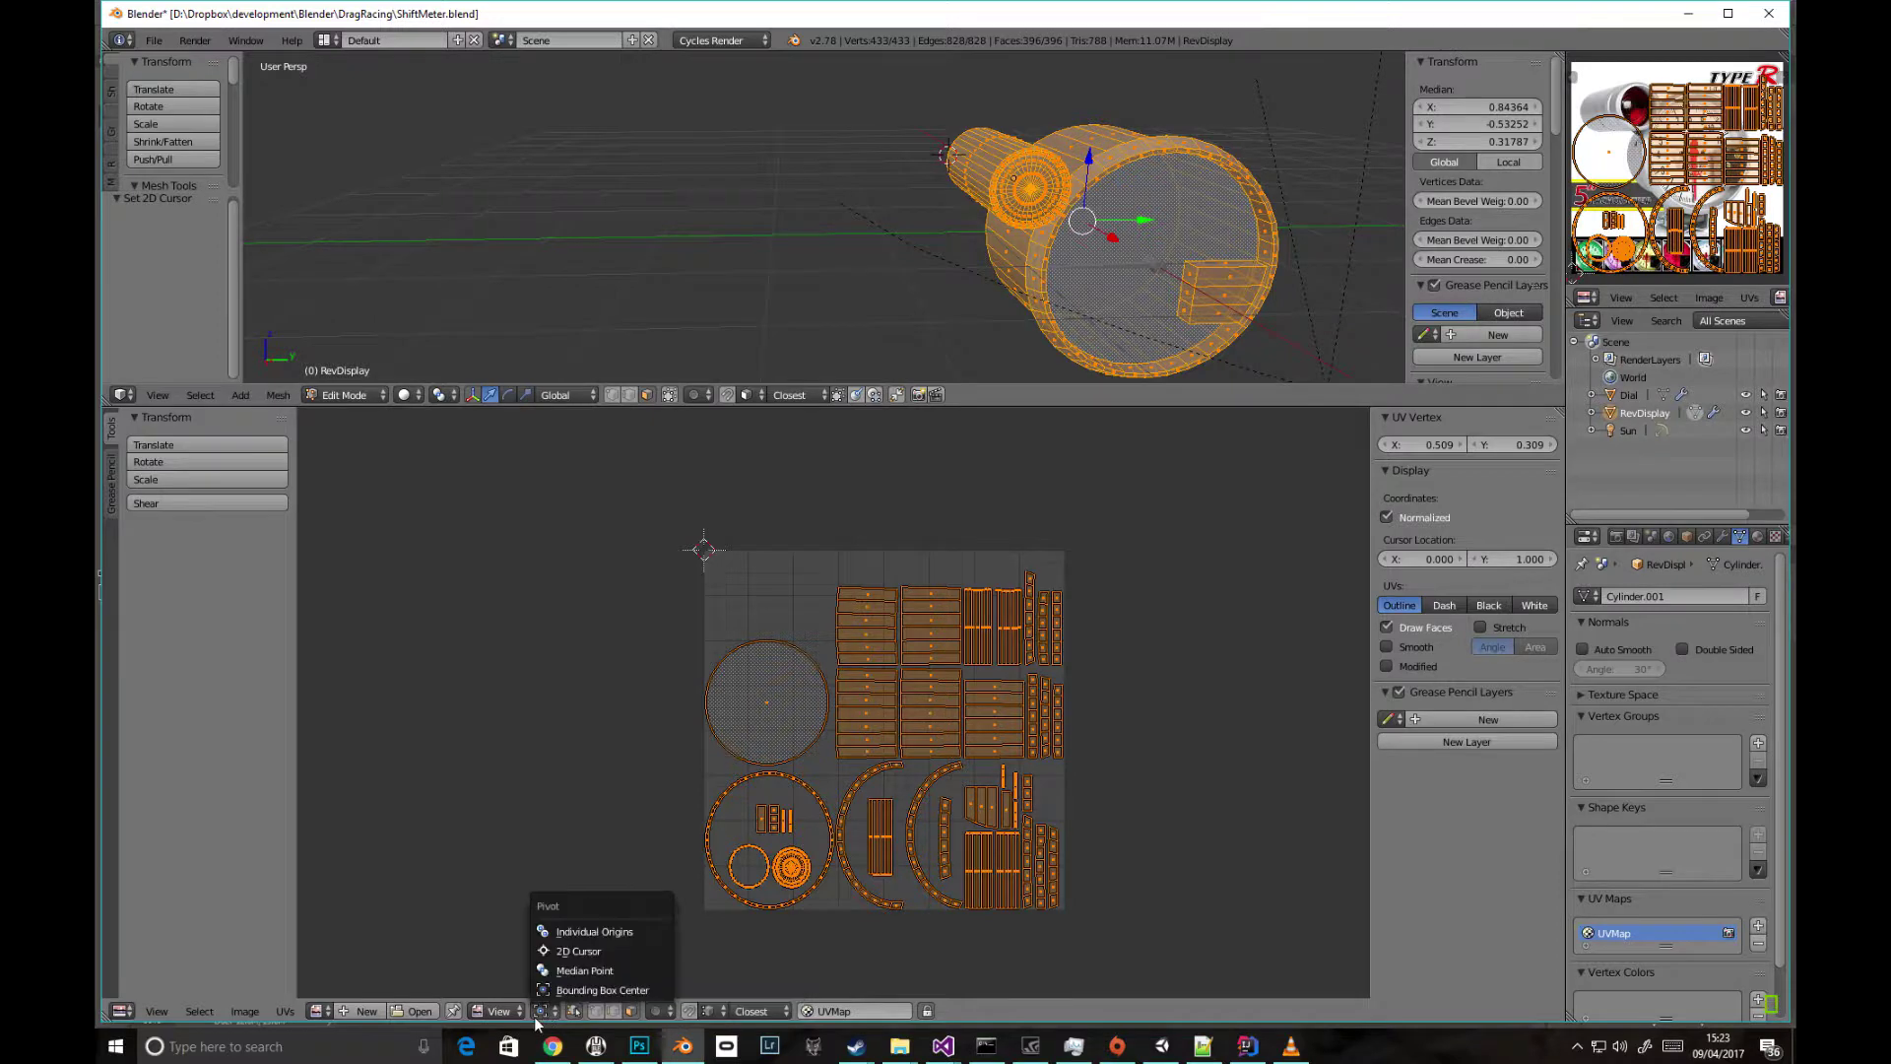
{"action": "left_click", "coordinate": [581, 951]}
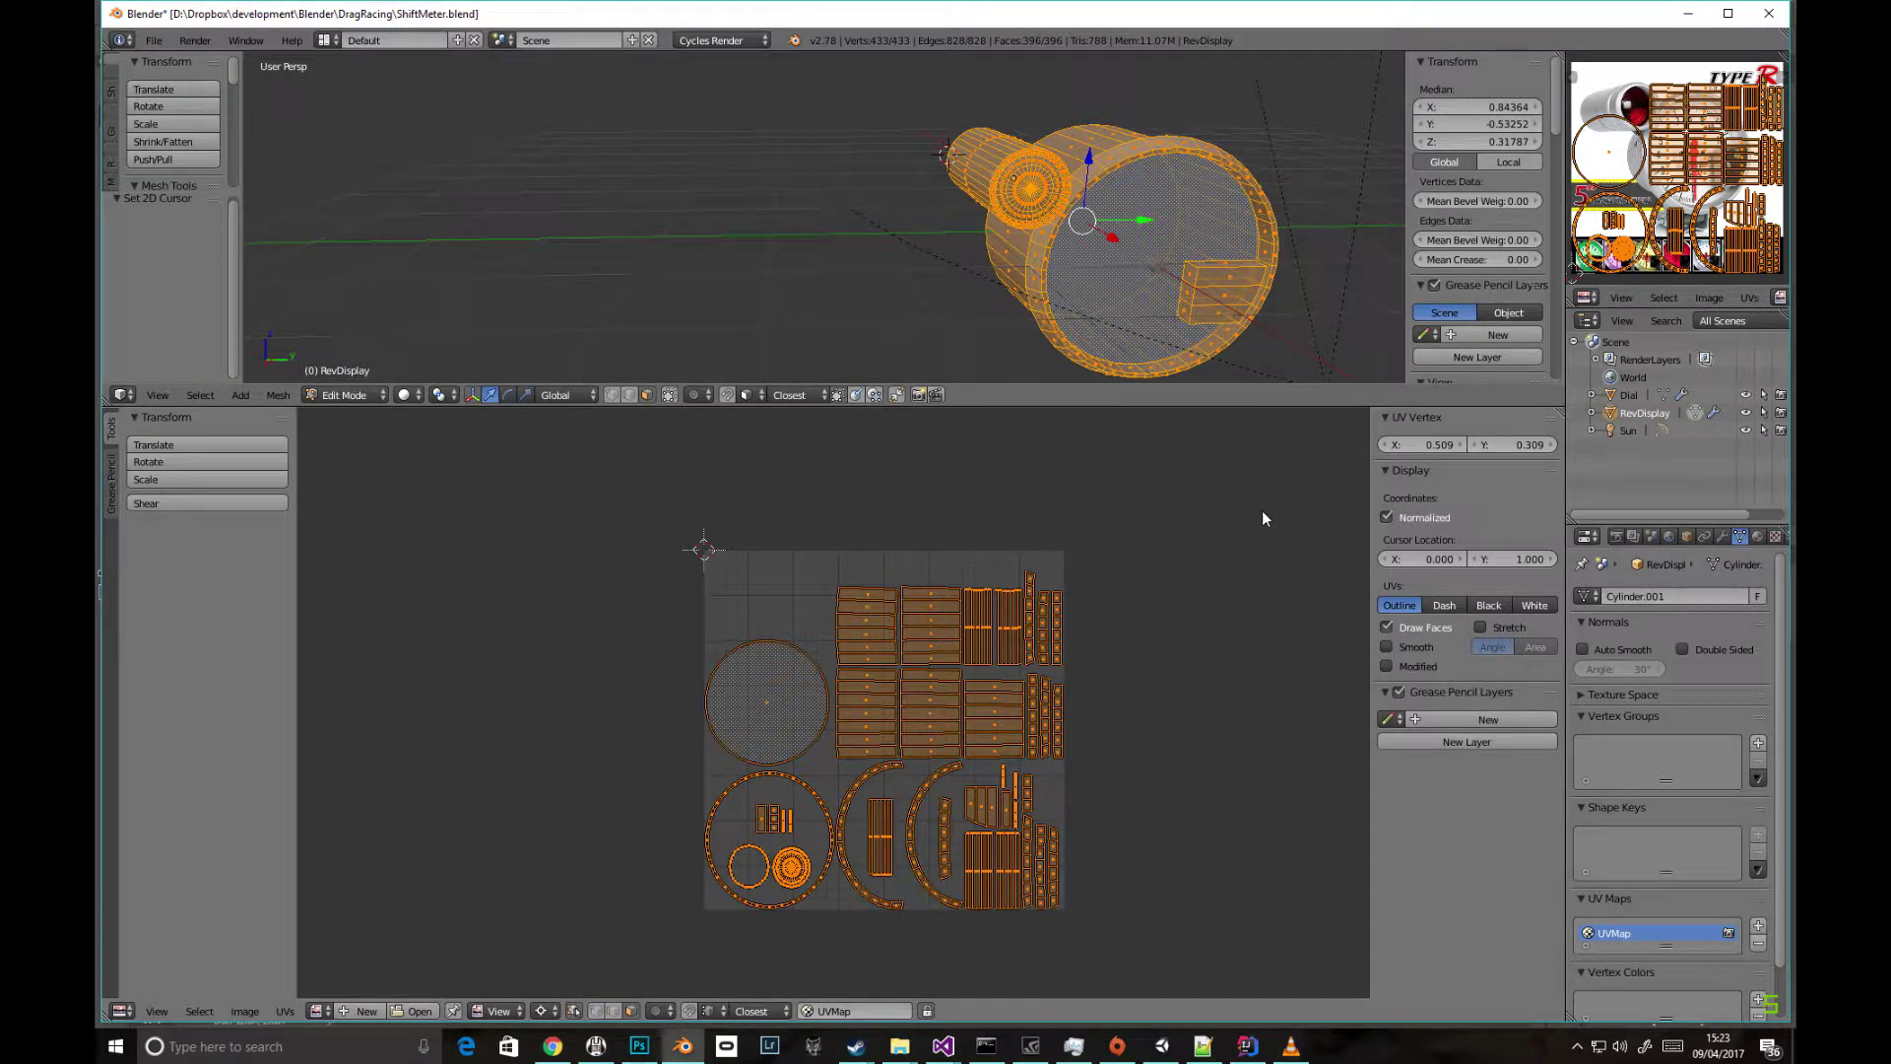
Scale all the UV islands by 0.5 about the 2D cursor at the UV square's upper-left corner, and undo the scaling
{"action": "key", "text": "s"}
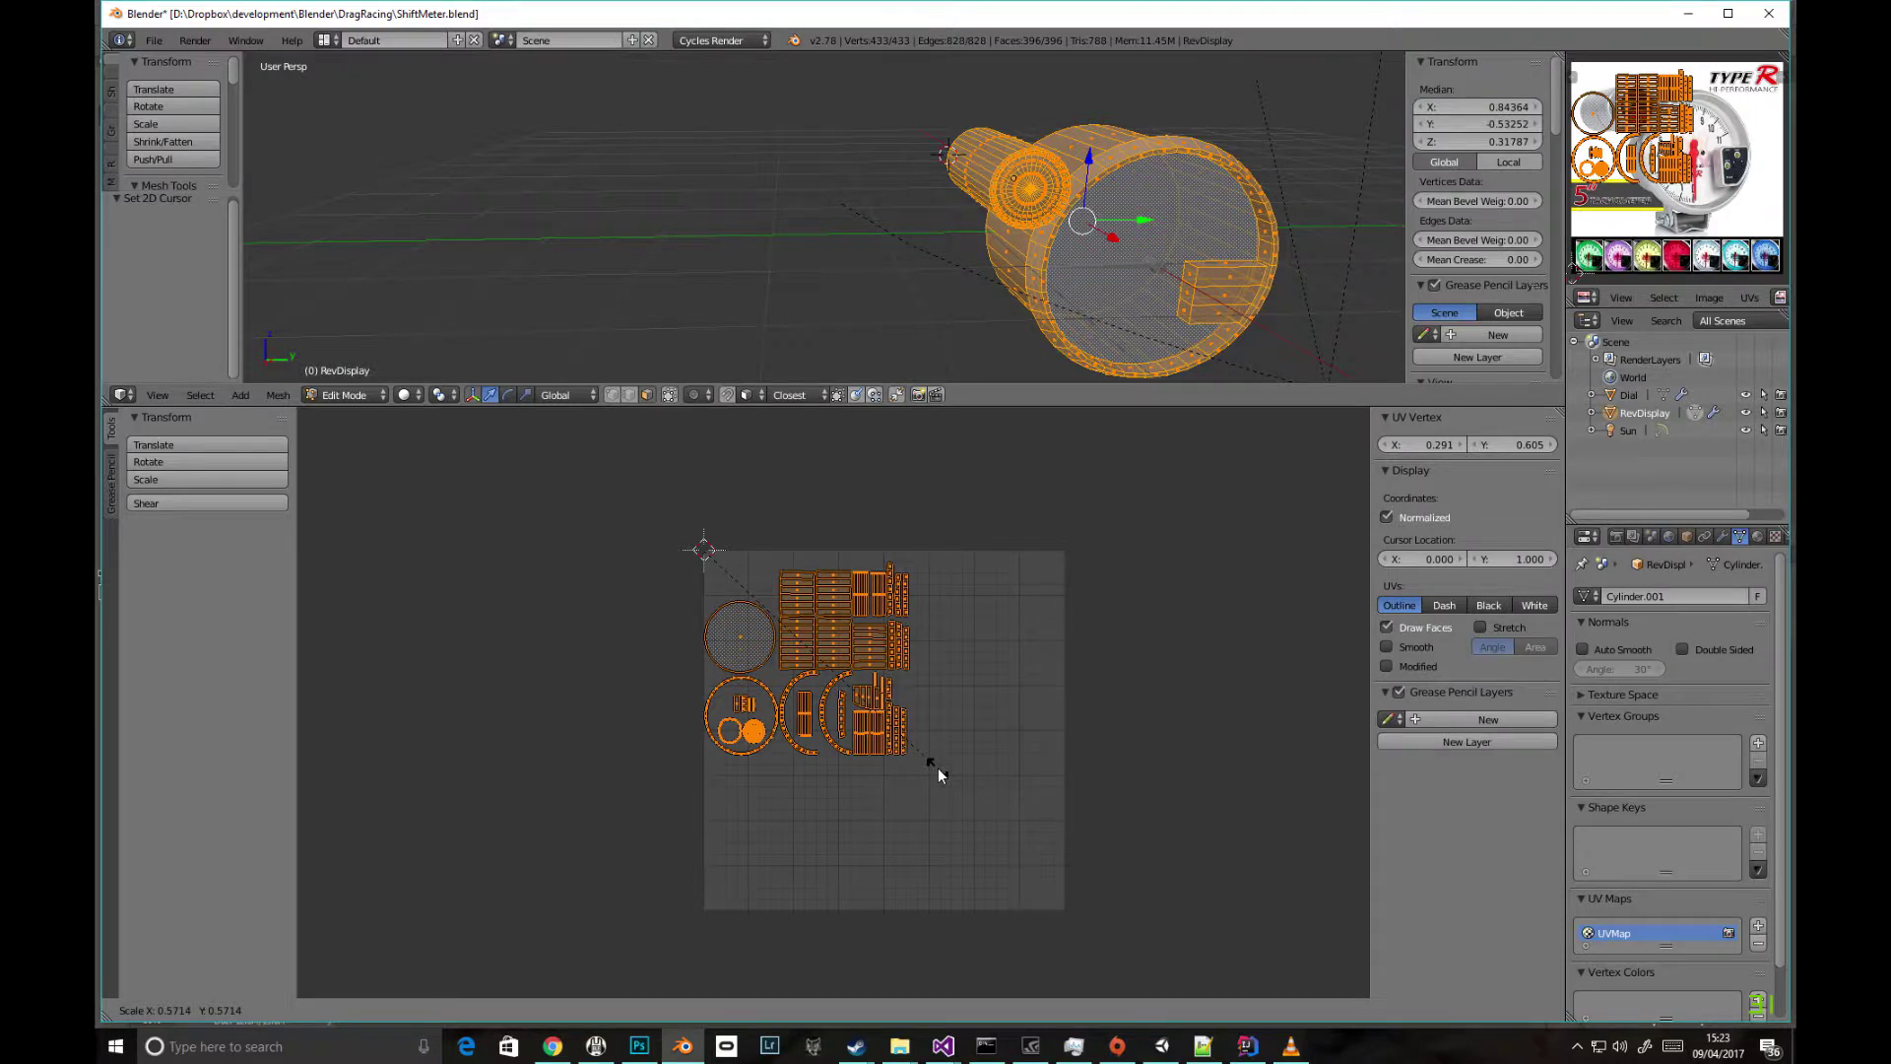
{"action": "type", "text": "0.5"}
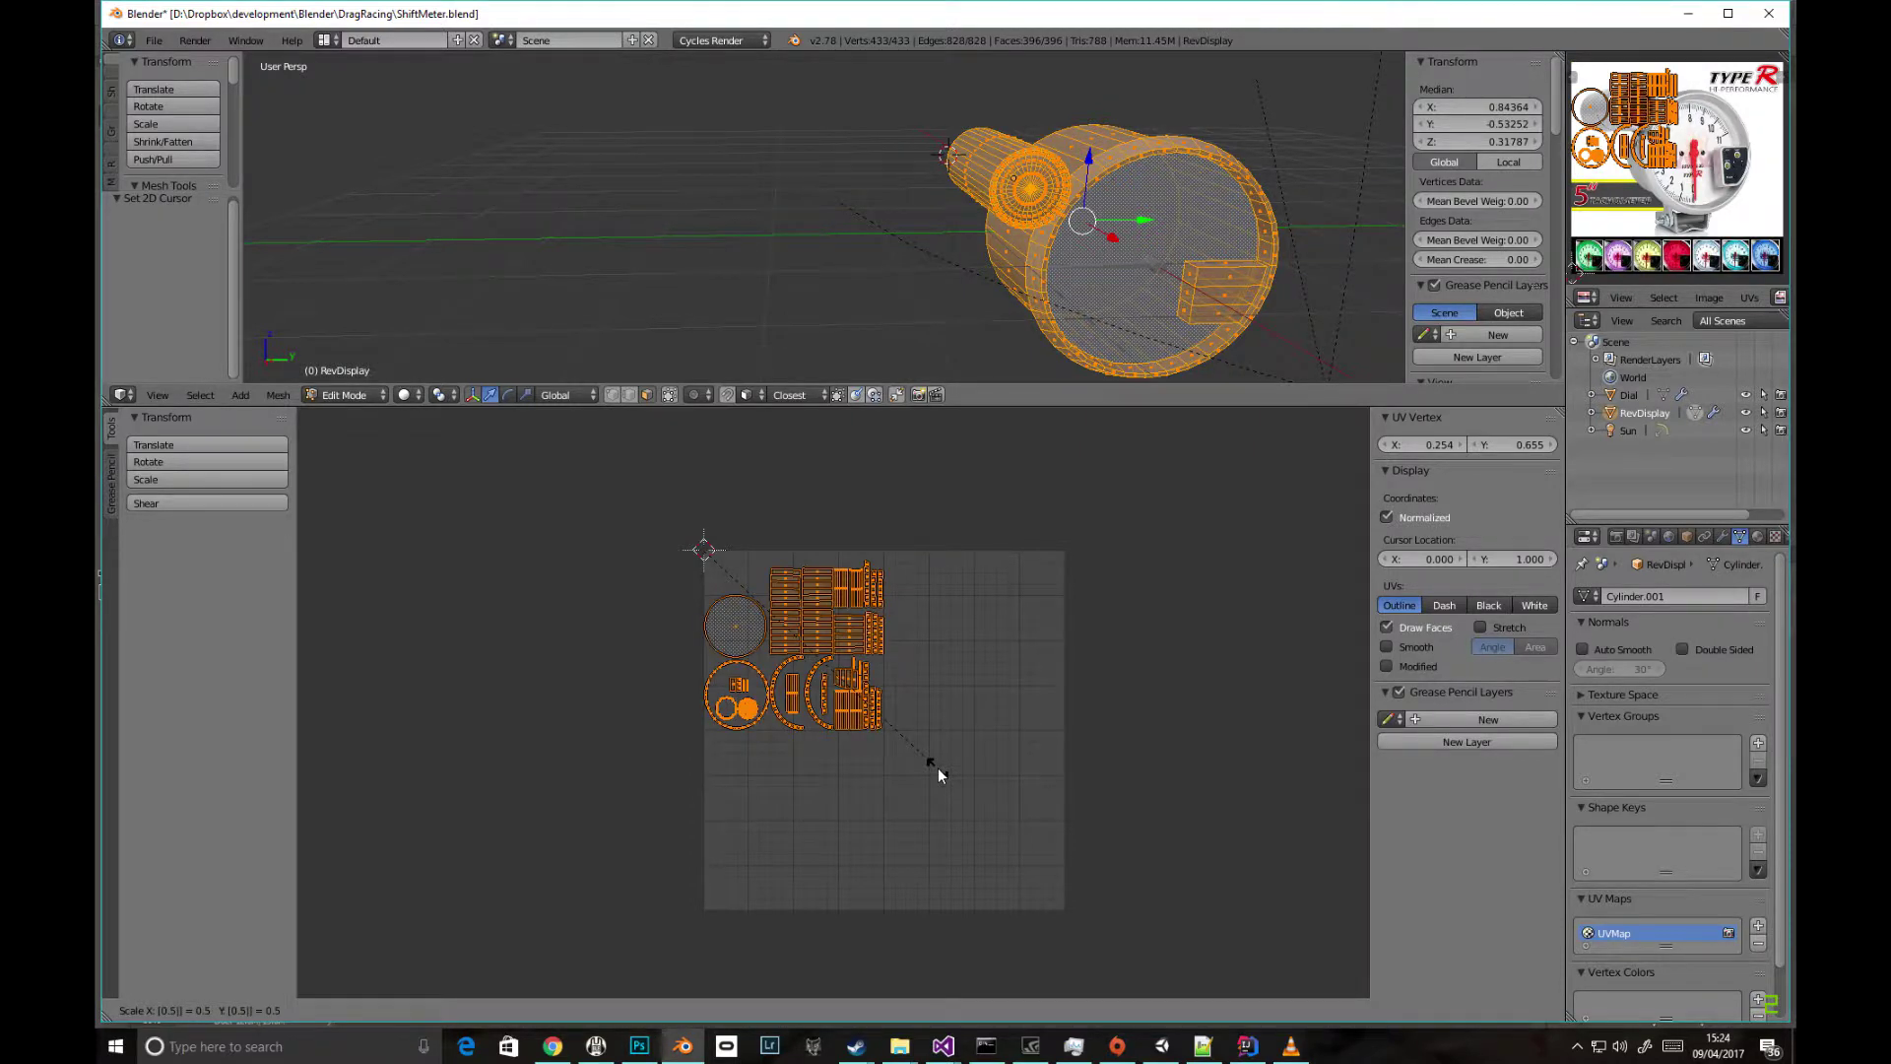
{"action": "key", "text": "Return"}
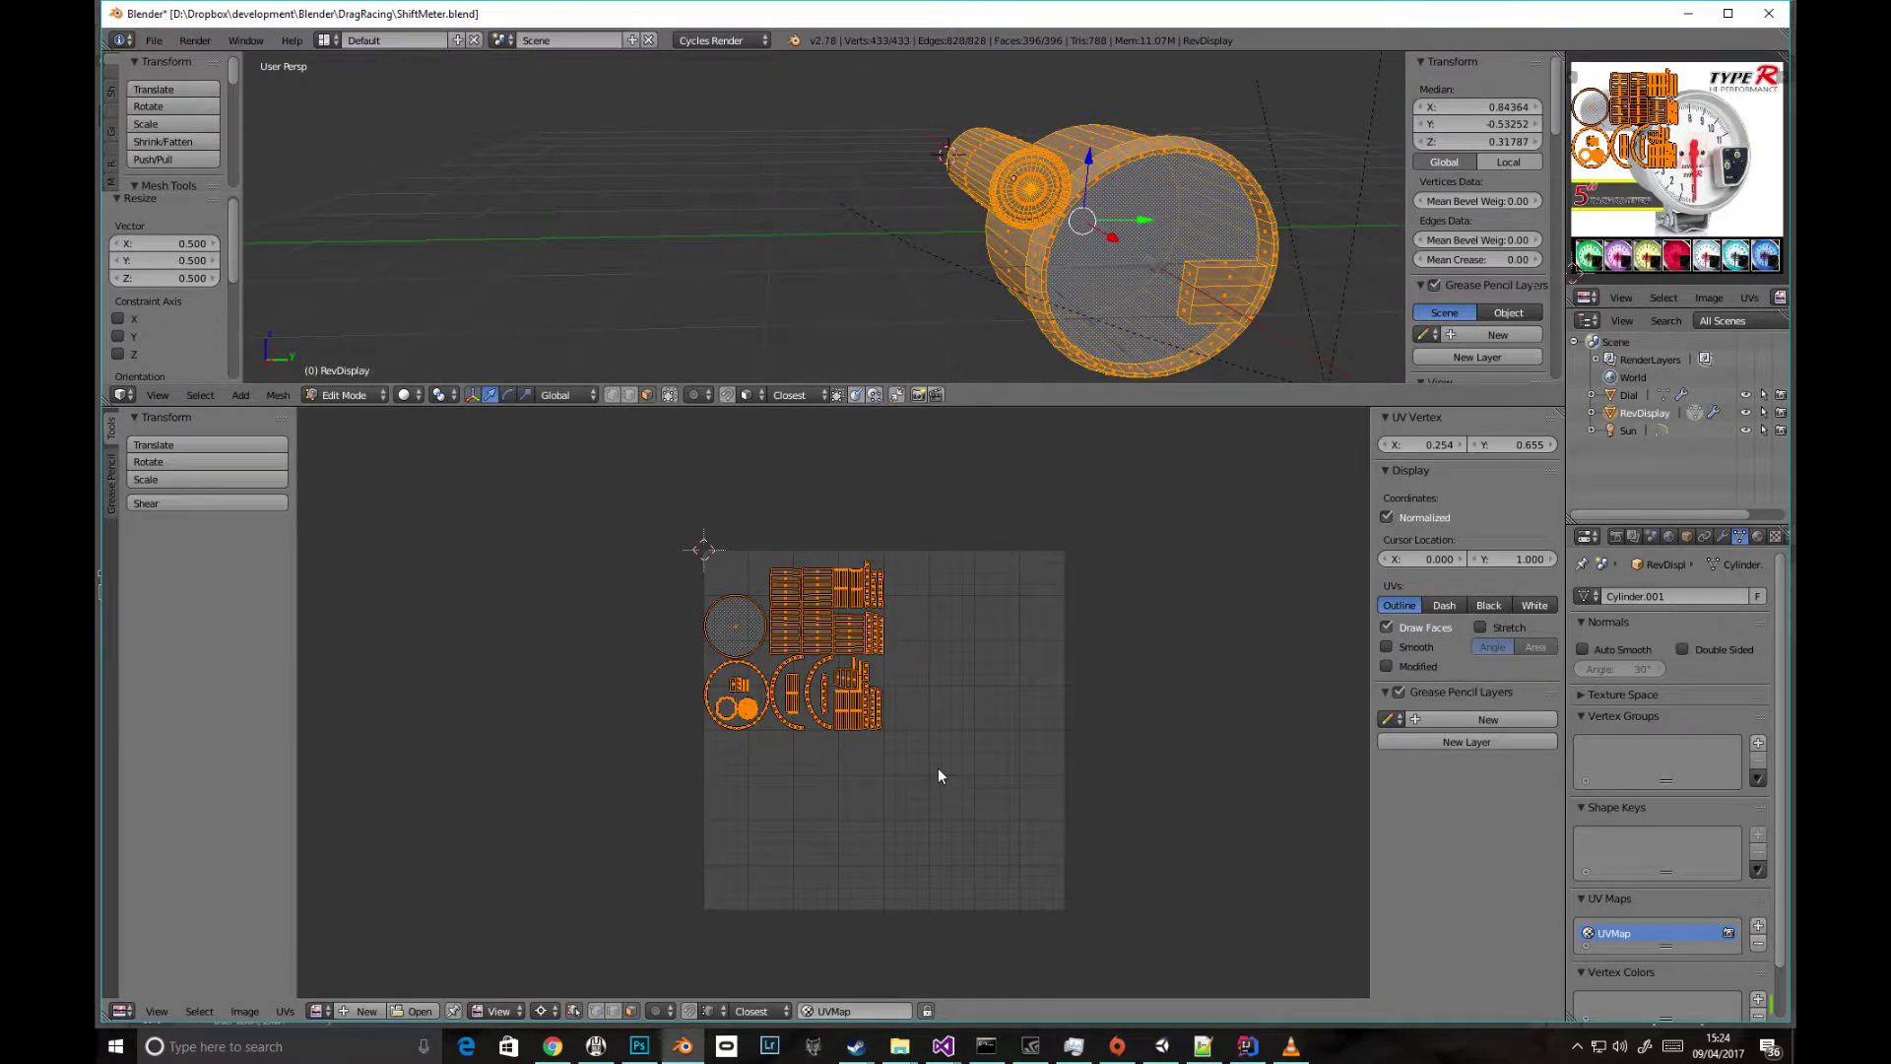
{"action": "key", "text": "ctrl+z"}
Set the X location of the UV editor's 2D cursor to 1
{"action": "left_click", "coordinate": [1430, 555]}
{"action": "type", "text": "1"}
{"action": "key", "text": "Return"}
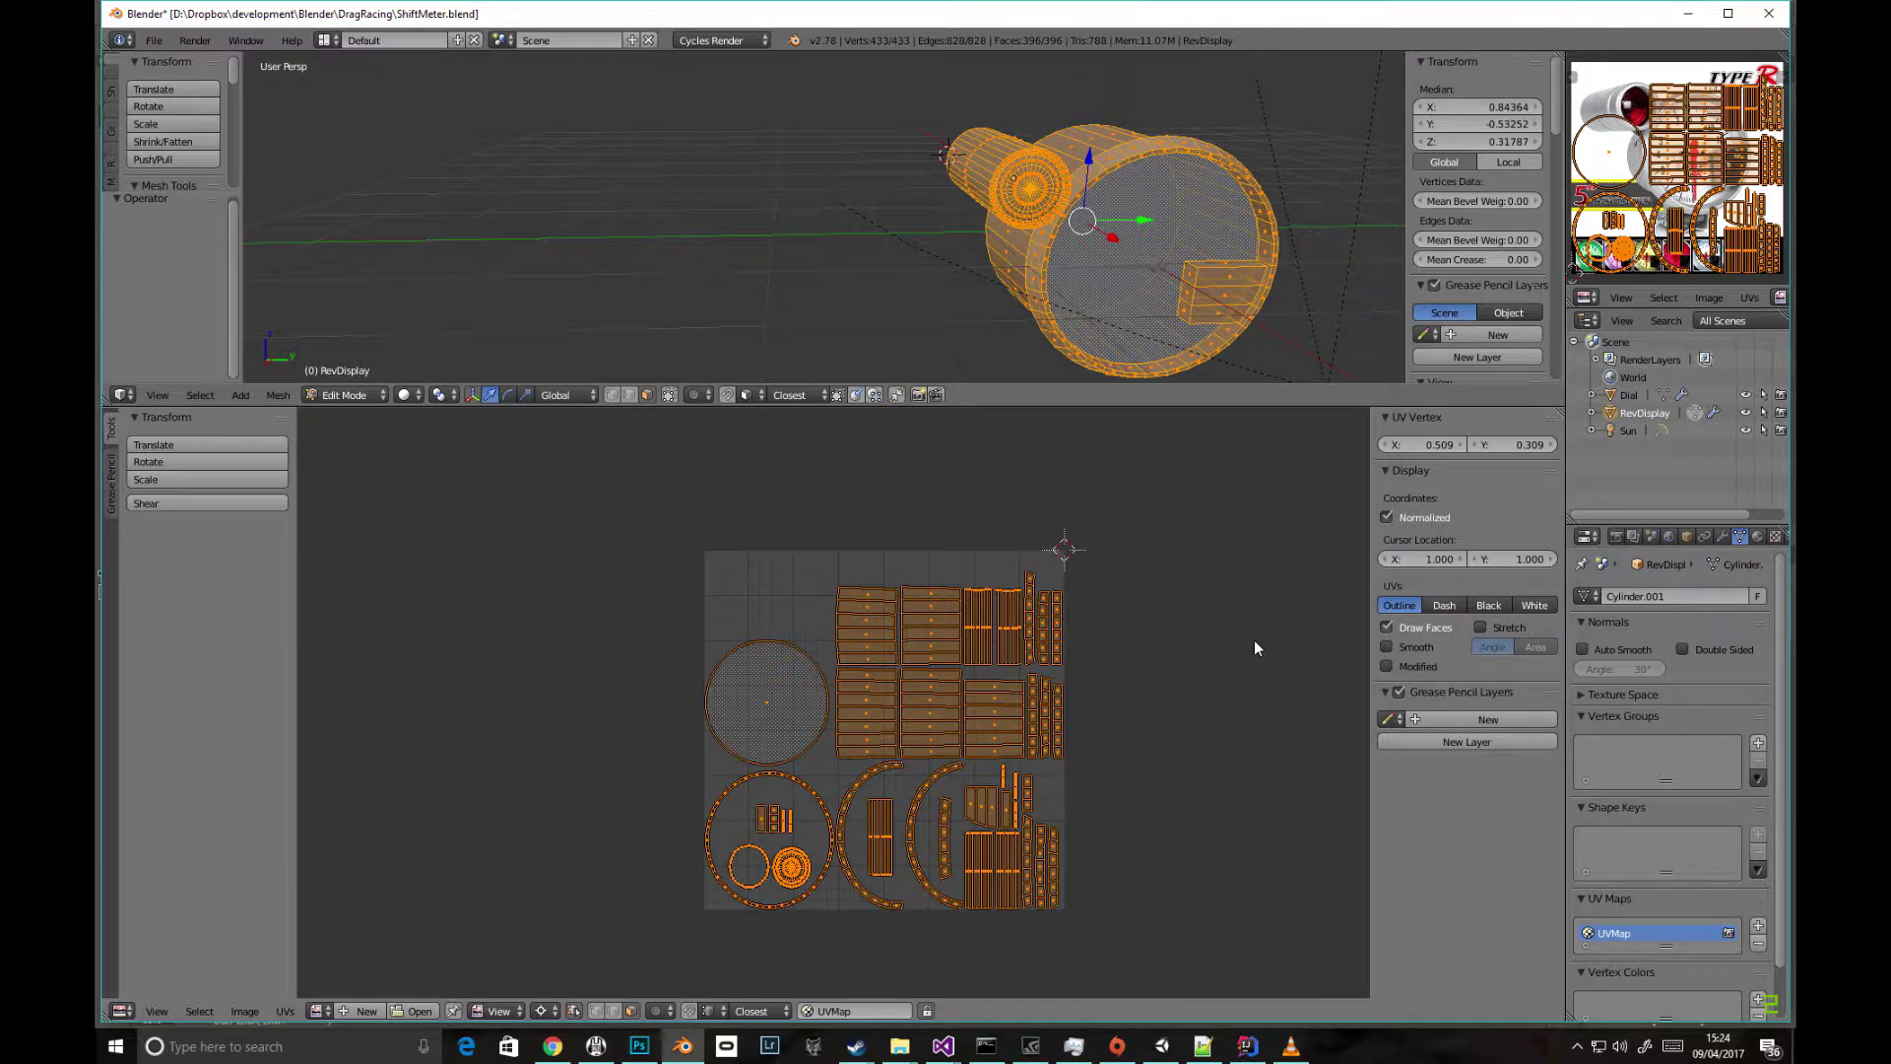
Scale all the UV islands by 0.5 about the UV square's upper-right corner, and undo the scaling
{"action": "type", "text": "s0.5"}
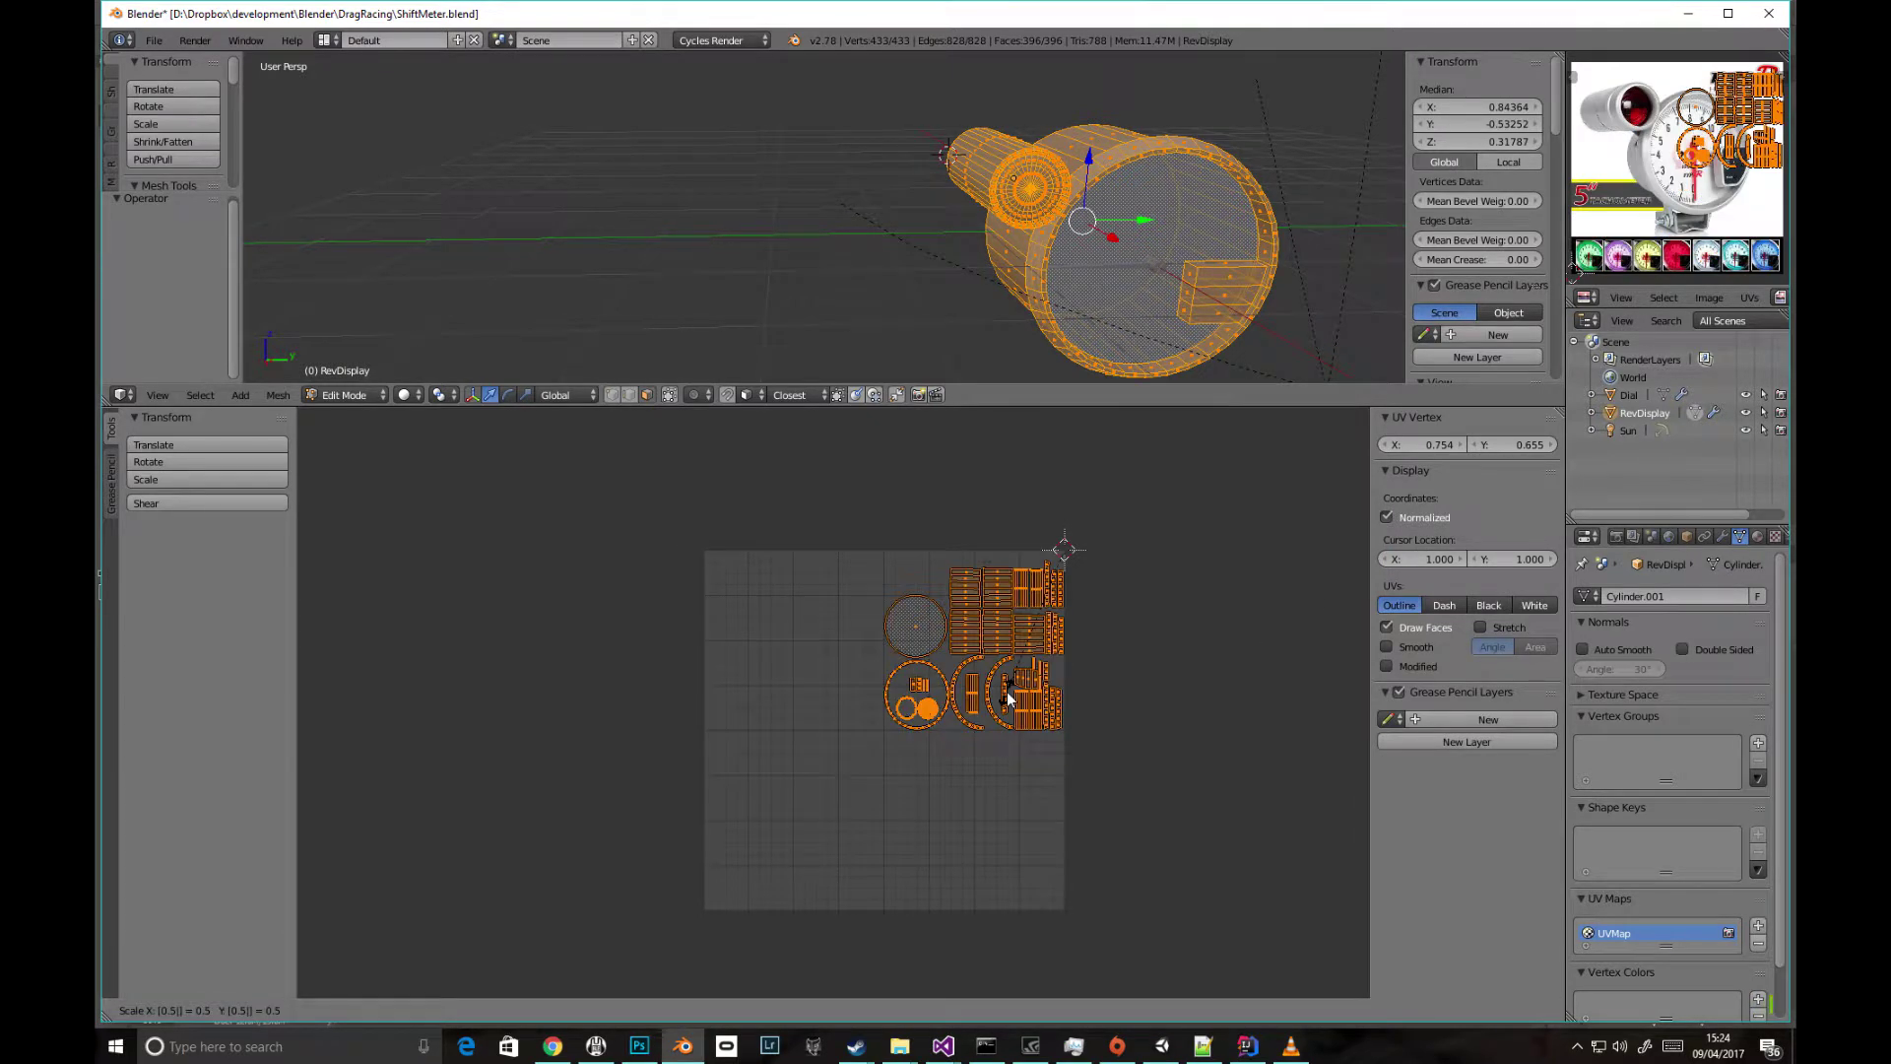
{"action": "key", "text": "Return"}
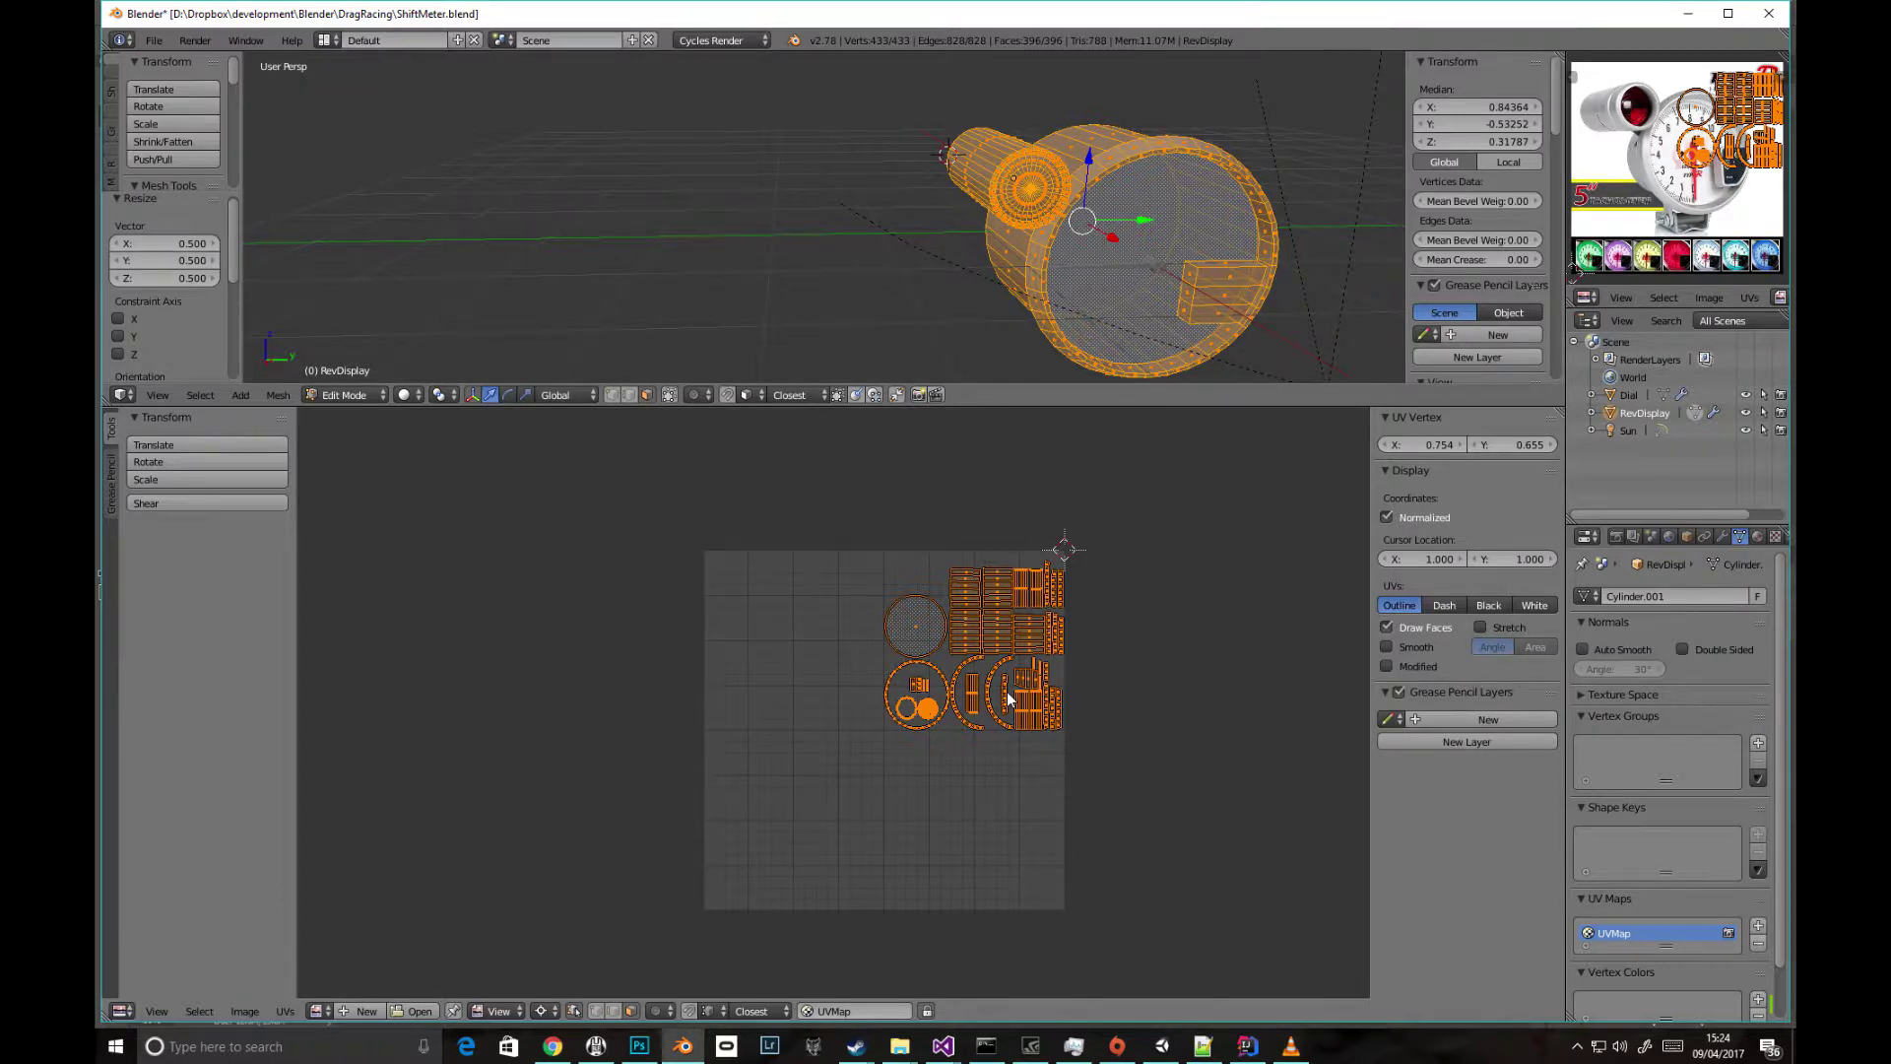
{"action": "key", "text": "ctrl+z"}
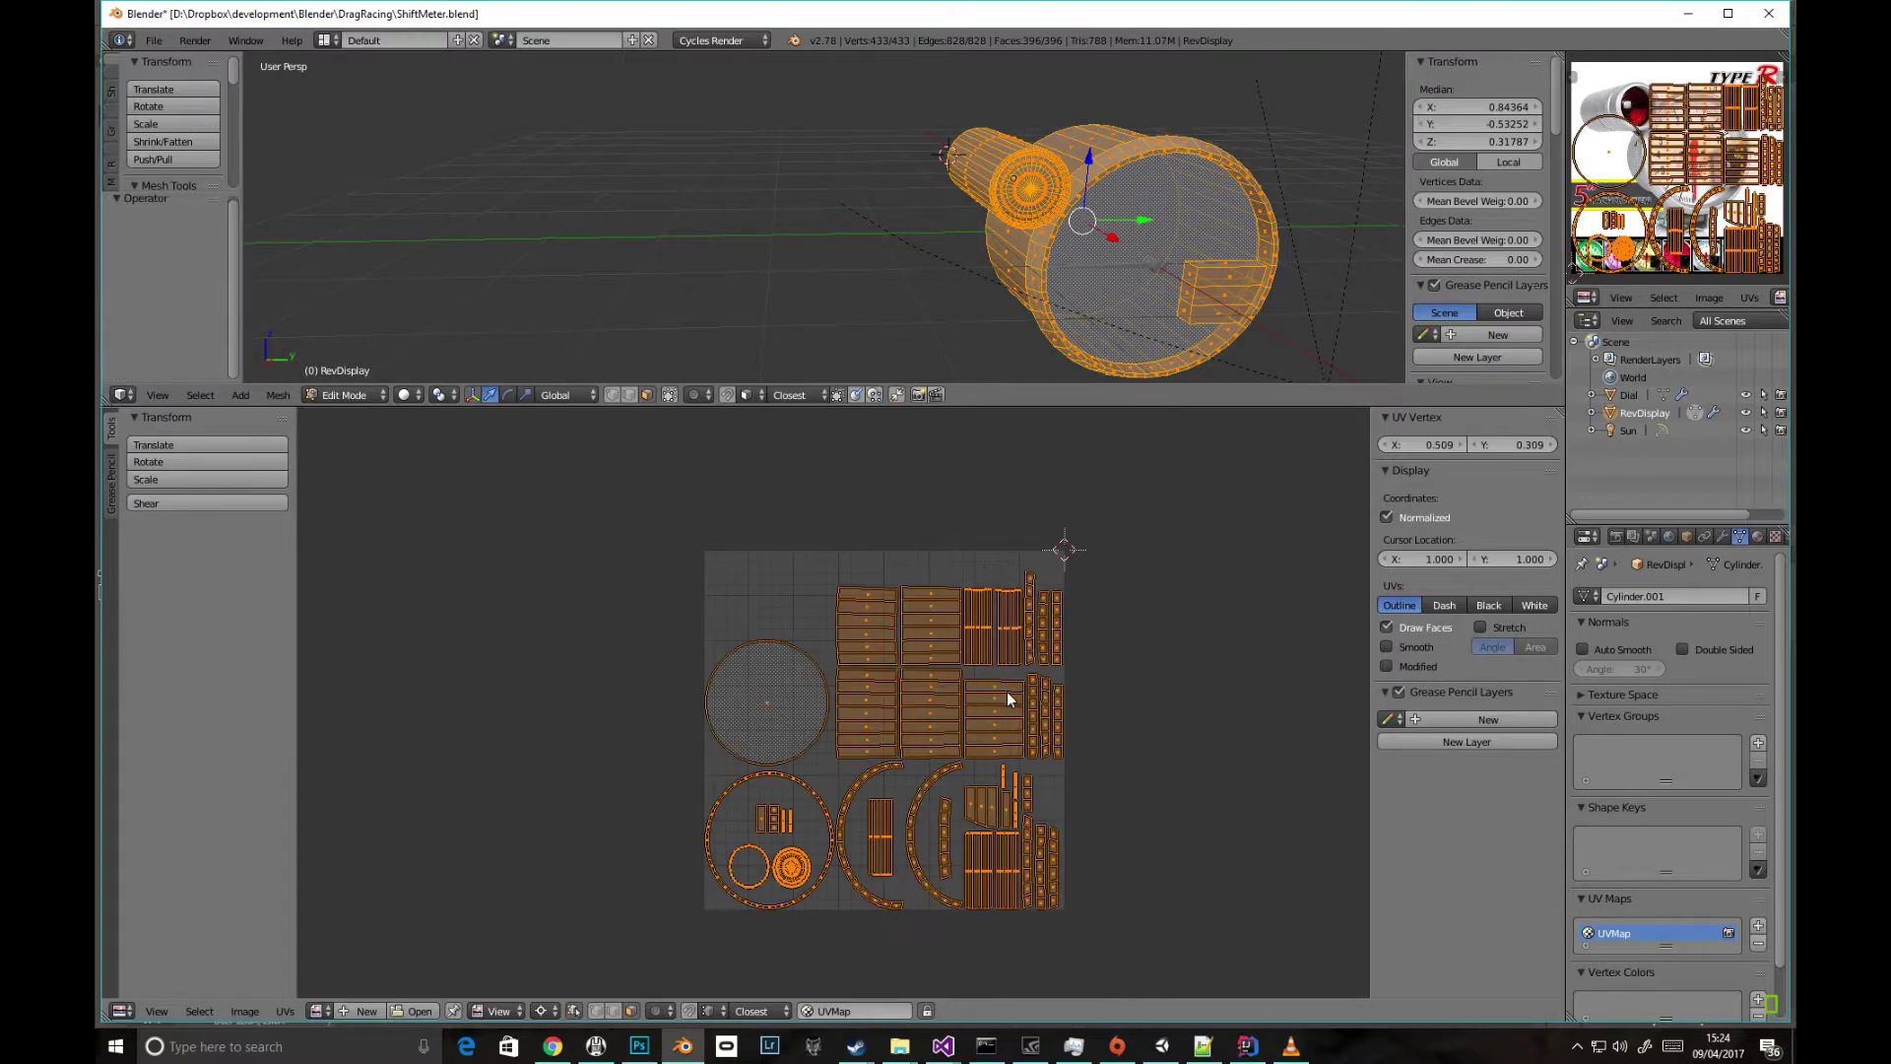